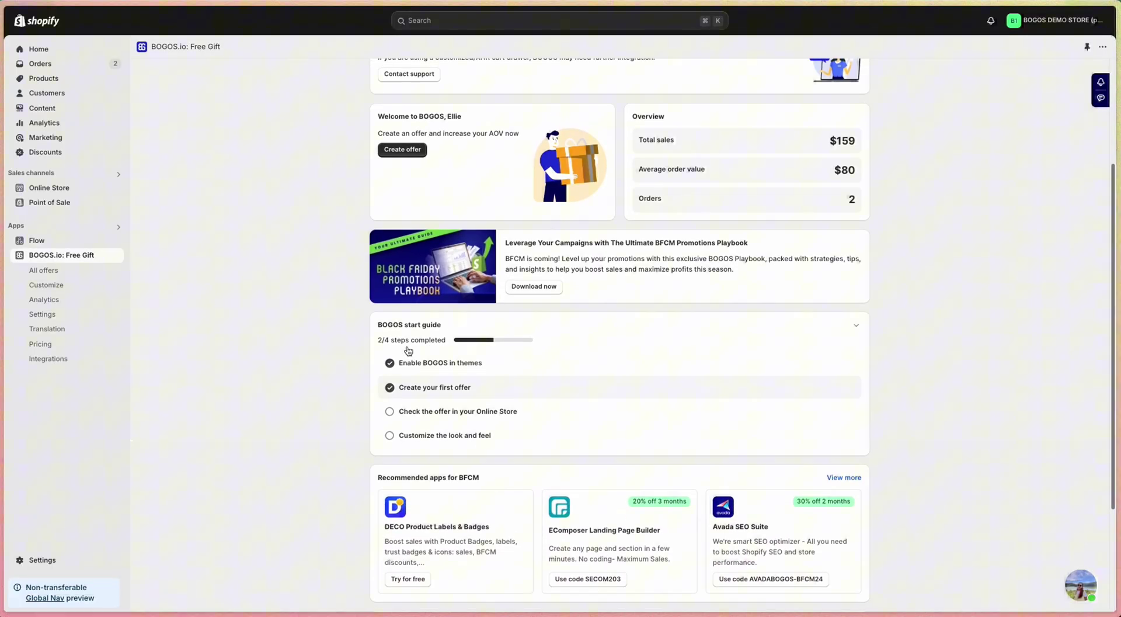
# - Review the BOGOS.io Free Gift App Store listing, highlighting its 'Free trial available' pricing note
pyautogui.scroll(3, 408, 350)
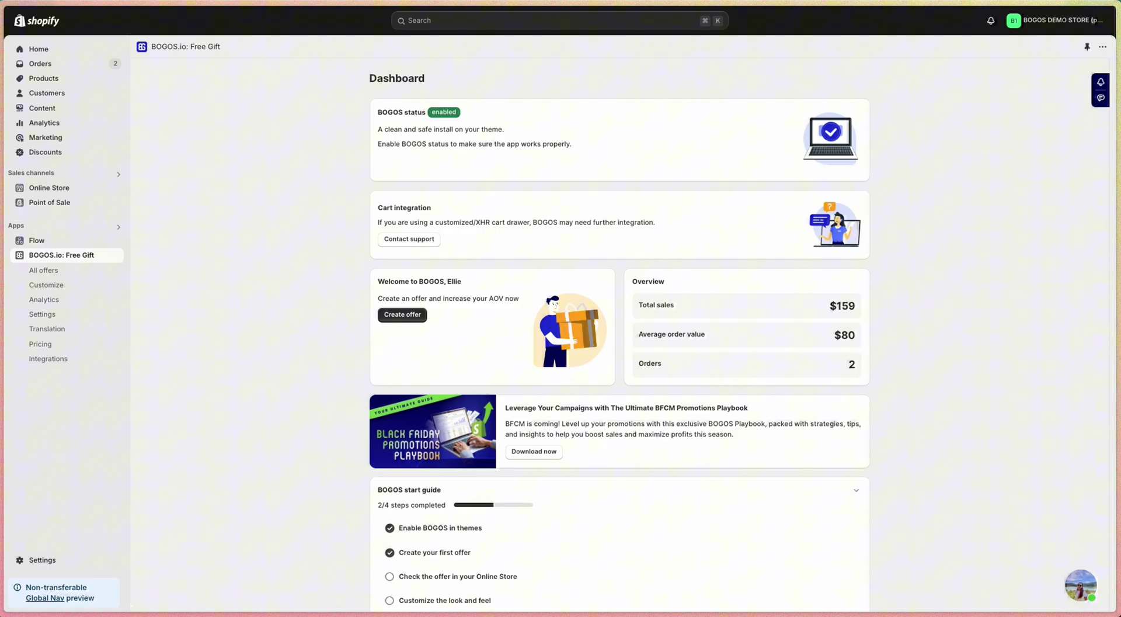
pyautogui.scroll(-4, 345, 319)
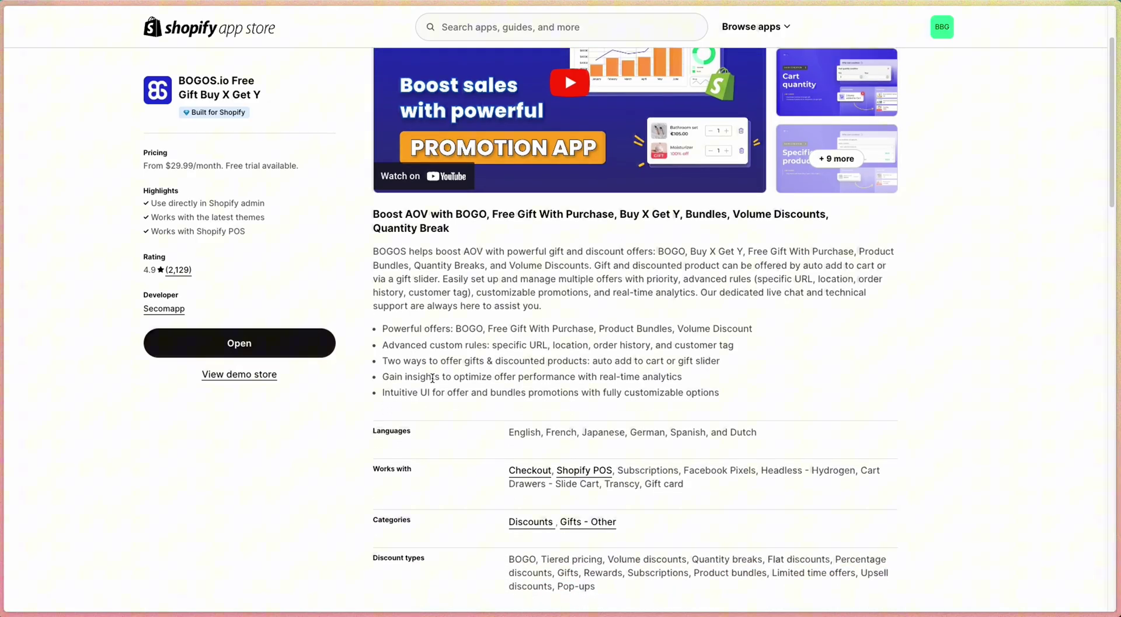
pyautogui.scroll(3, 430, 375)
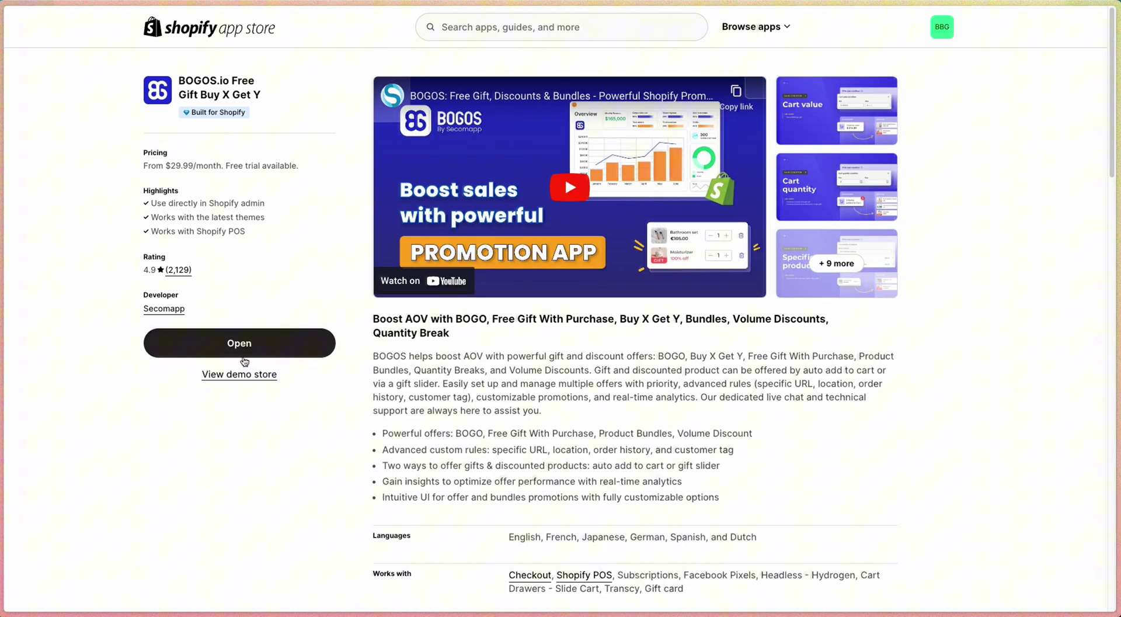
pyautogui.scroll(-3, 432, 374)
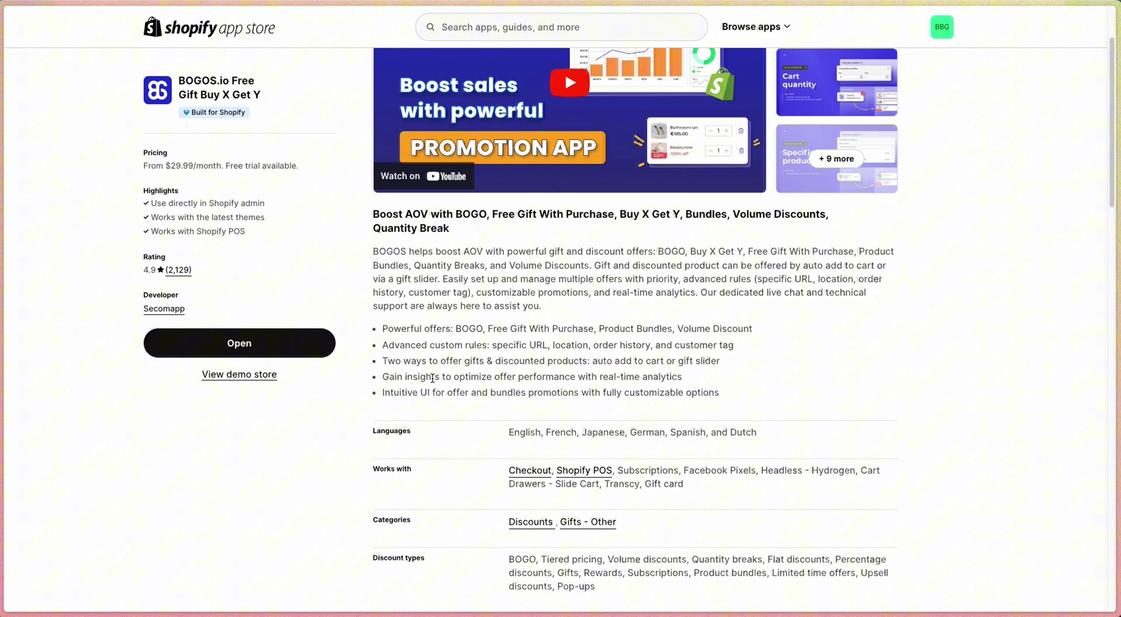
pyautogui.scroll(3, 432, 375)
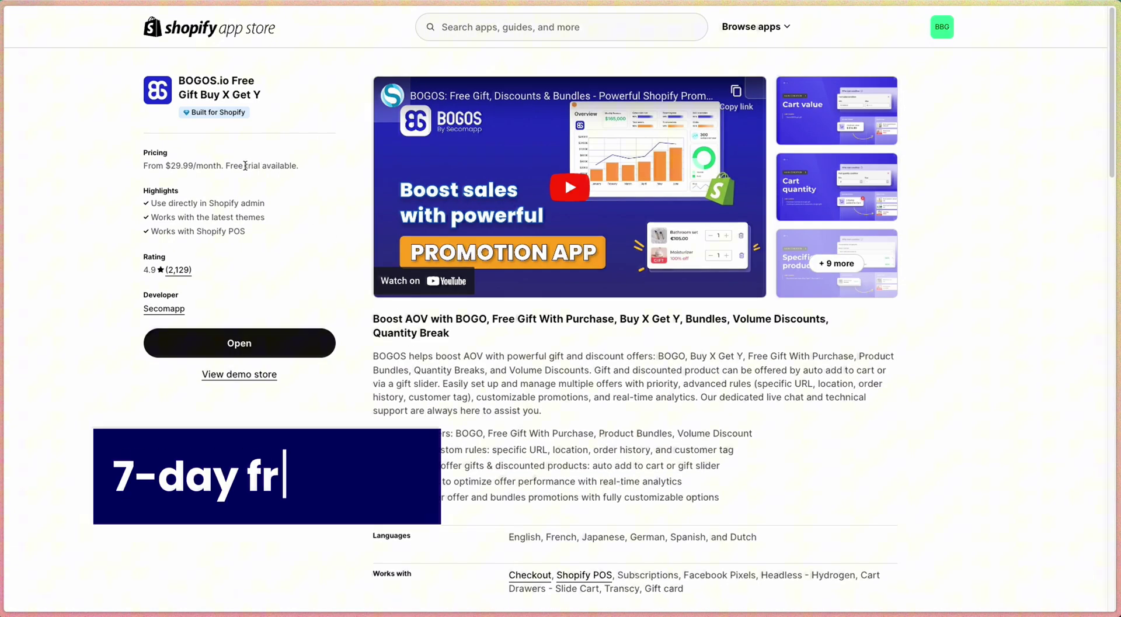
pyautogui.moveTo(225, 166); pyautogui.dragTo(311, 169)
pyautogui.click(316, 171)
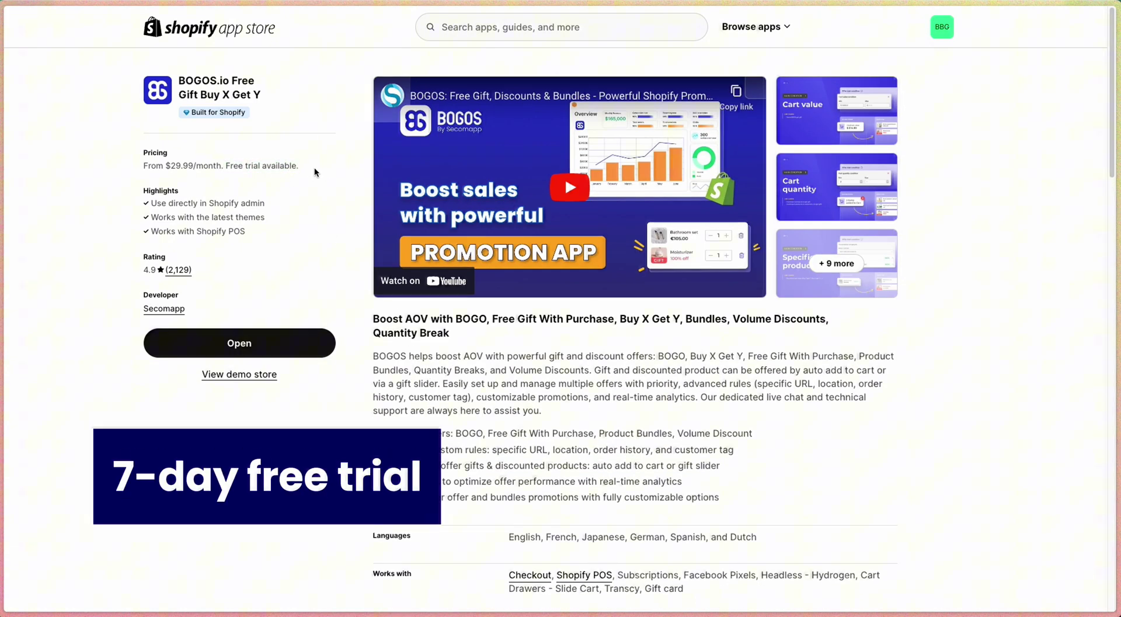
pyautogui.scroll(-10, 481, 300)
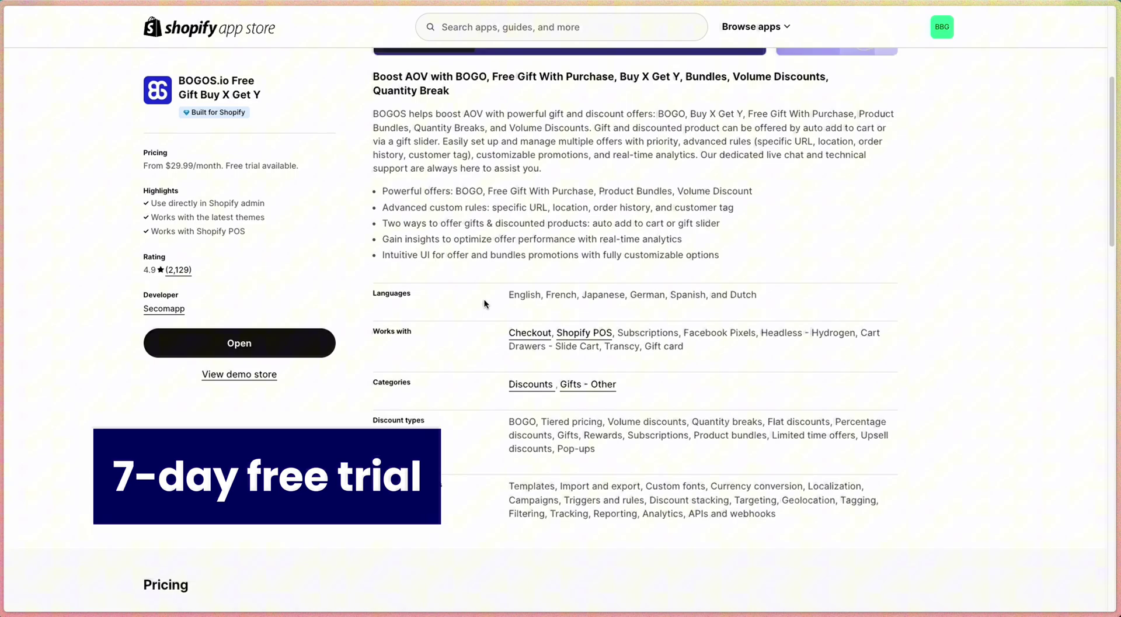
pyautogui.scroll(9, 481, 301)
pyautogui.scroll(1, 480, 301)
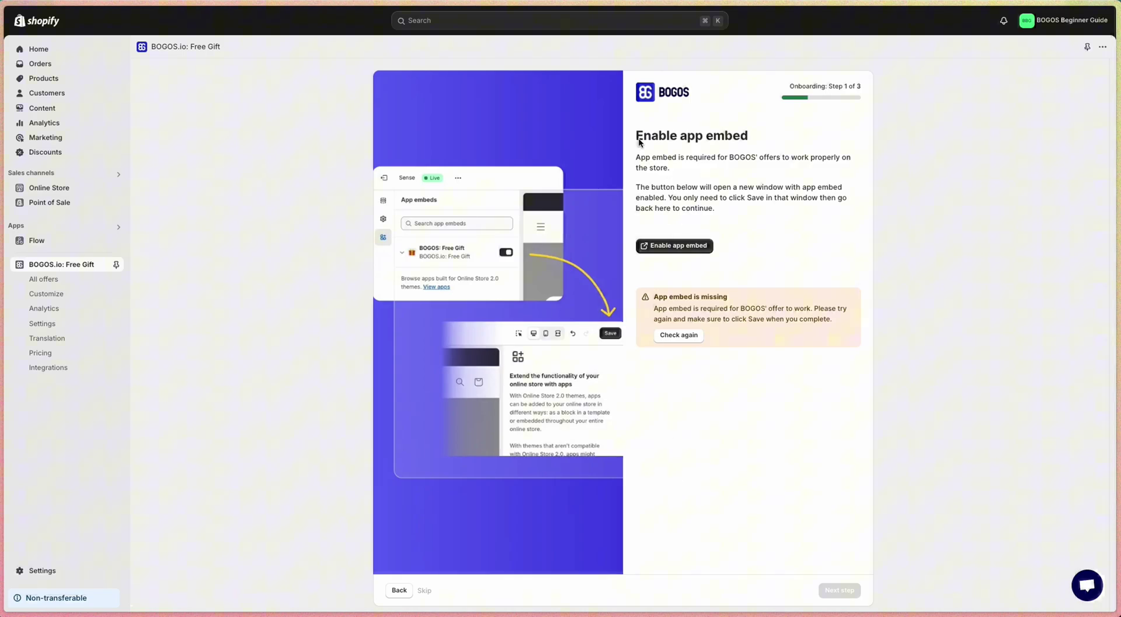
# - Enable the BOGOS app embed, save the theme, and start from the Spend X amount template
pyautogui.click(773, 139)
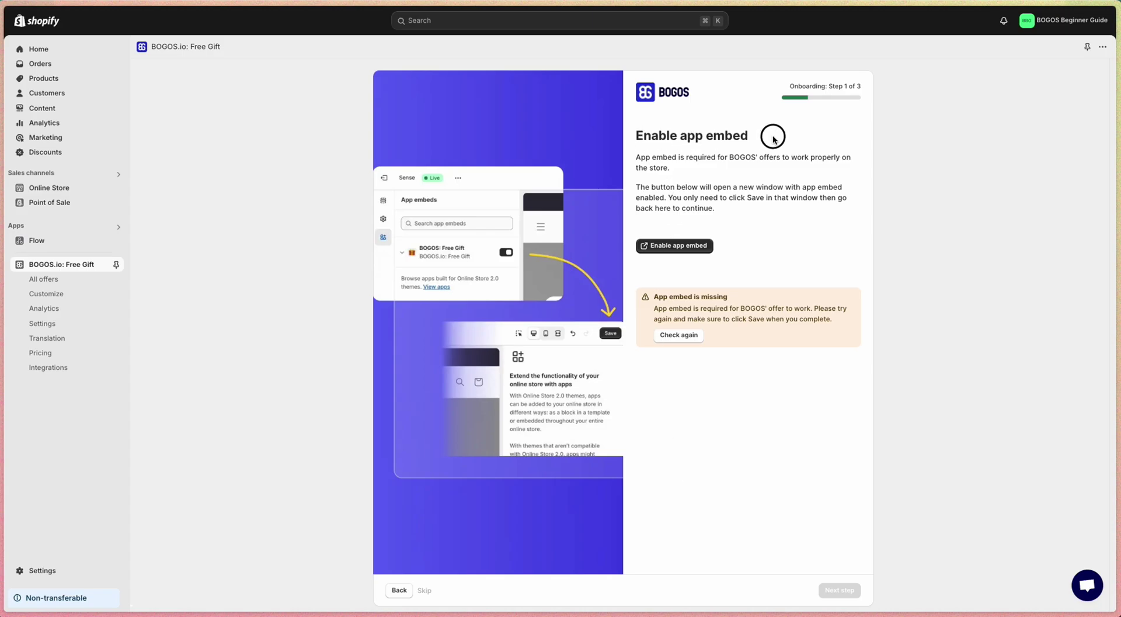
pyautogui.click(672, 245)
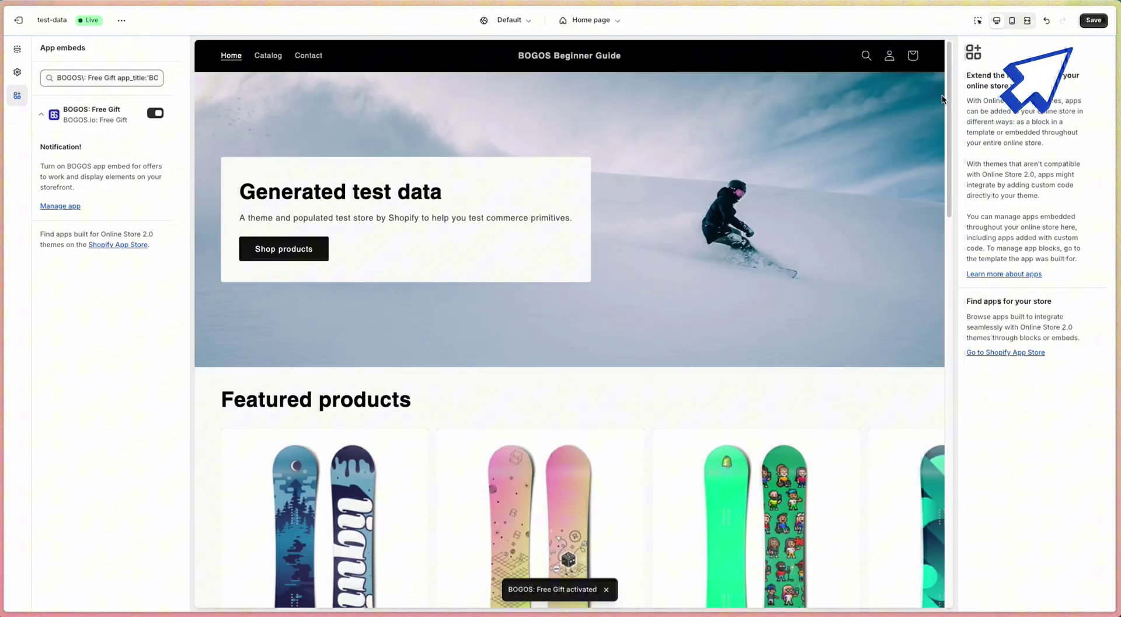
pyautogui.click(1095, 22)
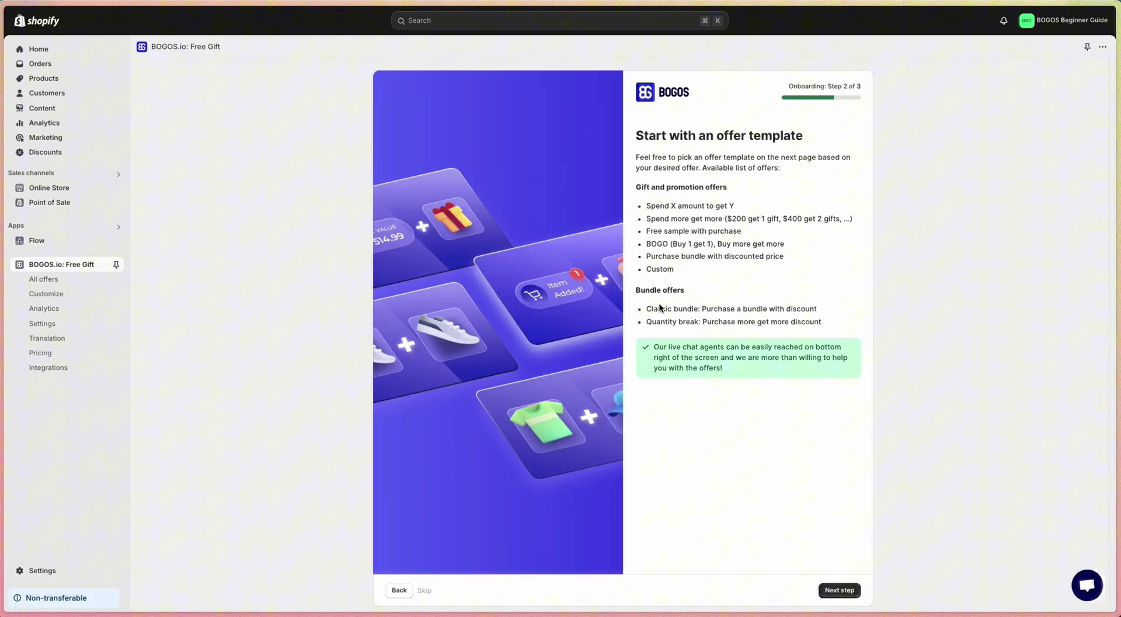
pyautogui.click(829, 590)
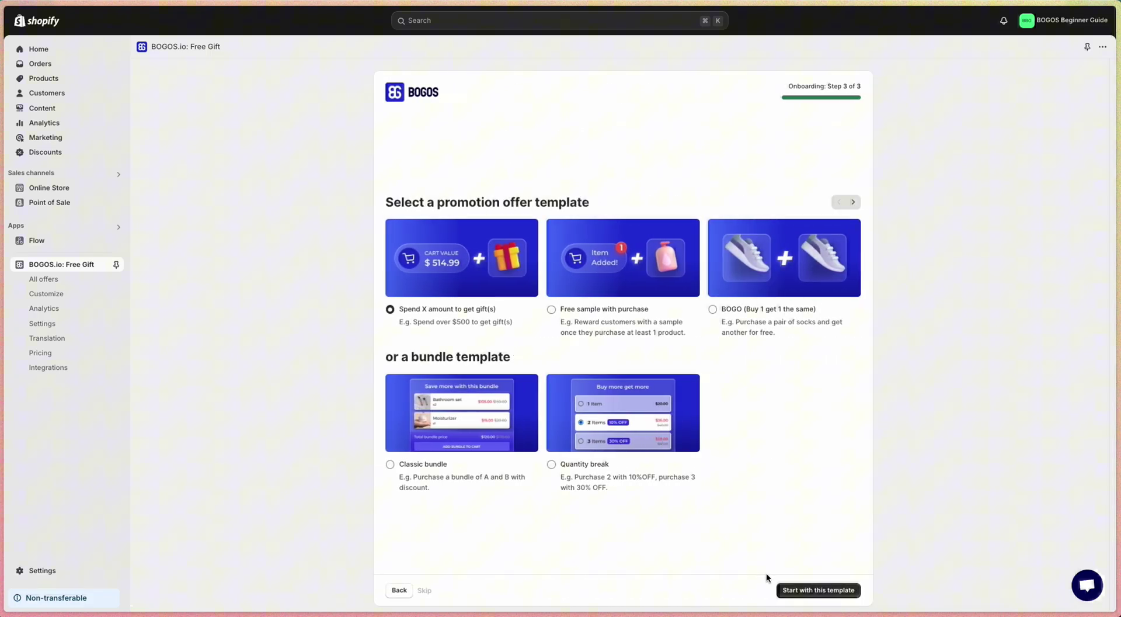
pyautogui.click(803, 591)
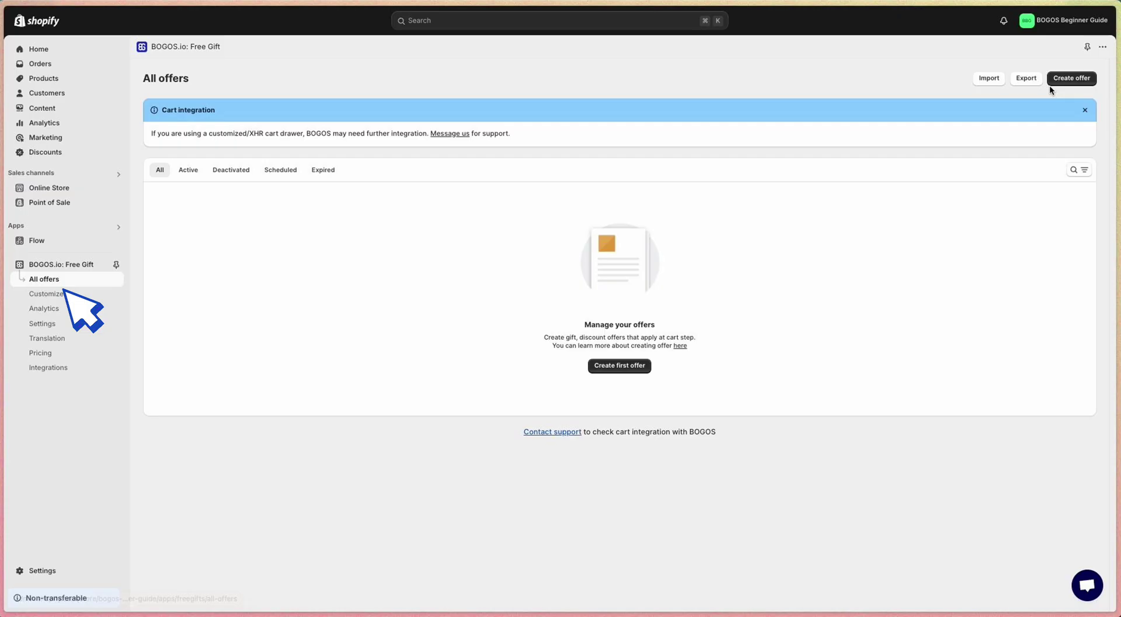
# - Create a new gift offer titled 'Spend $500 get gift' and set its start time
pyautogui.click(1051, 82)
pyautogui.click(564, 344)
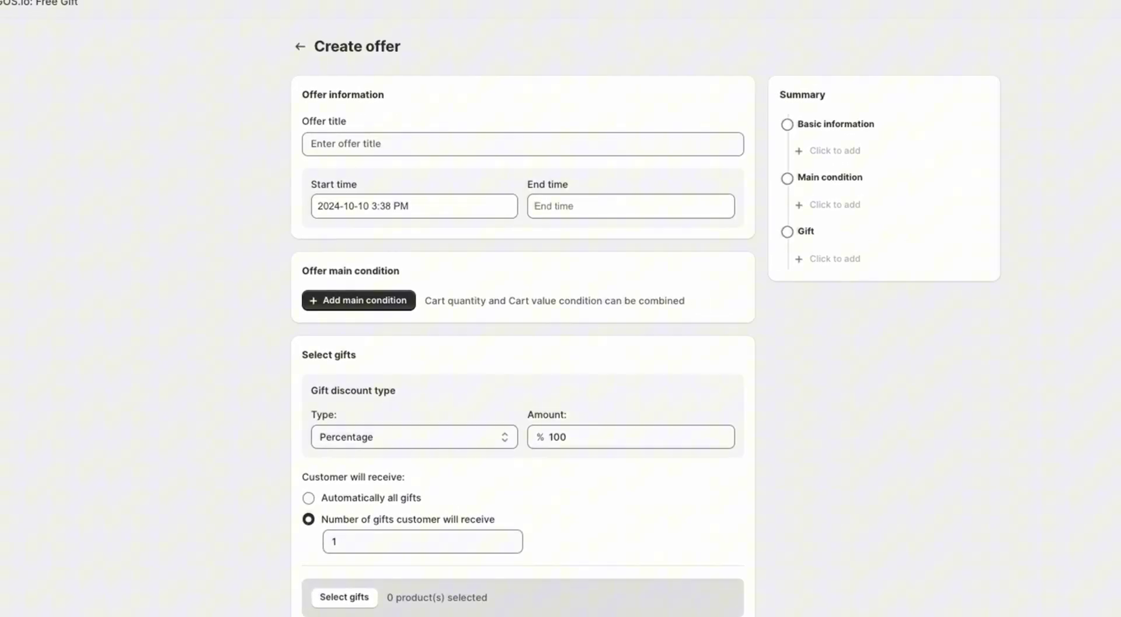
pyautogui.click(366, 127)
pyautogui.write('S')
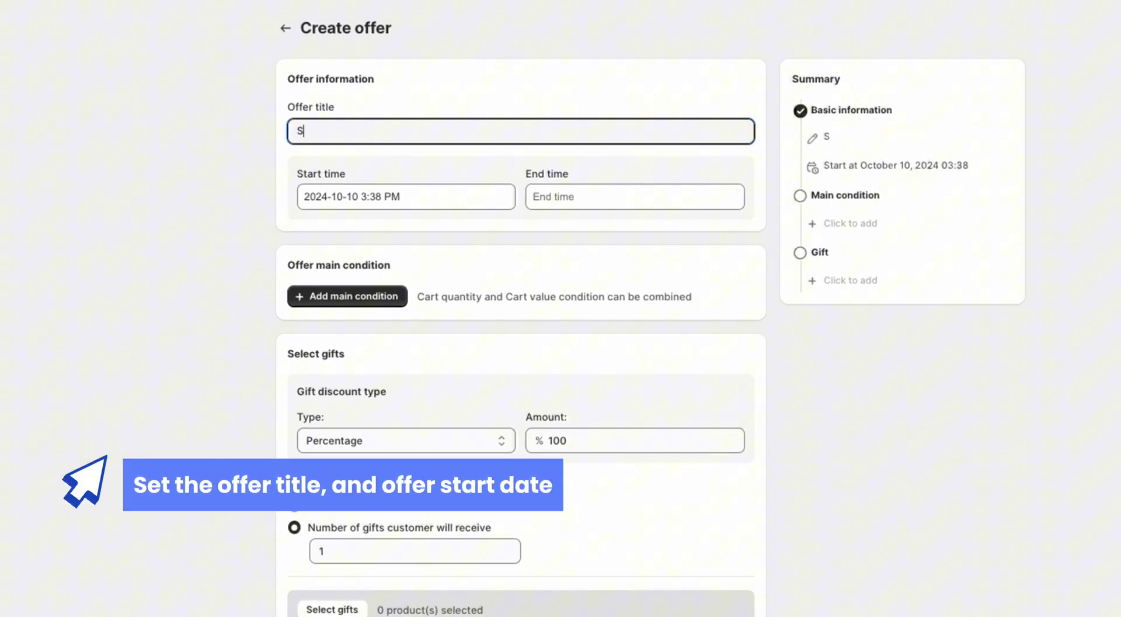
pyautogui.write('pend $500 get gift')
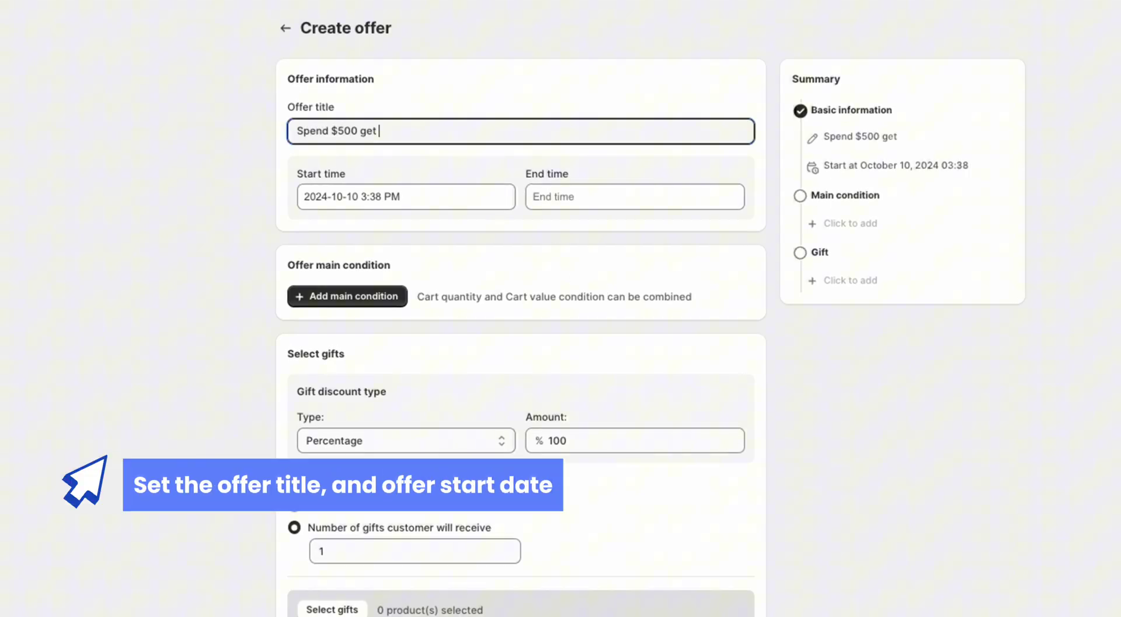
pyautogui.click(311, 200)
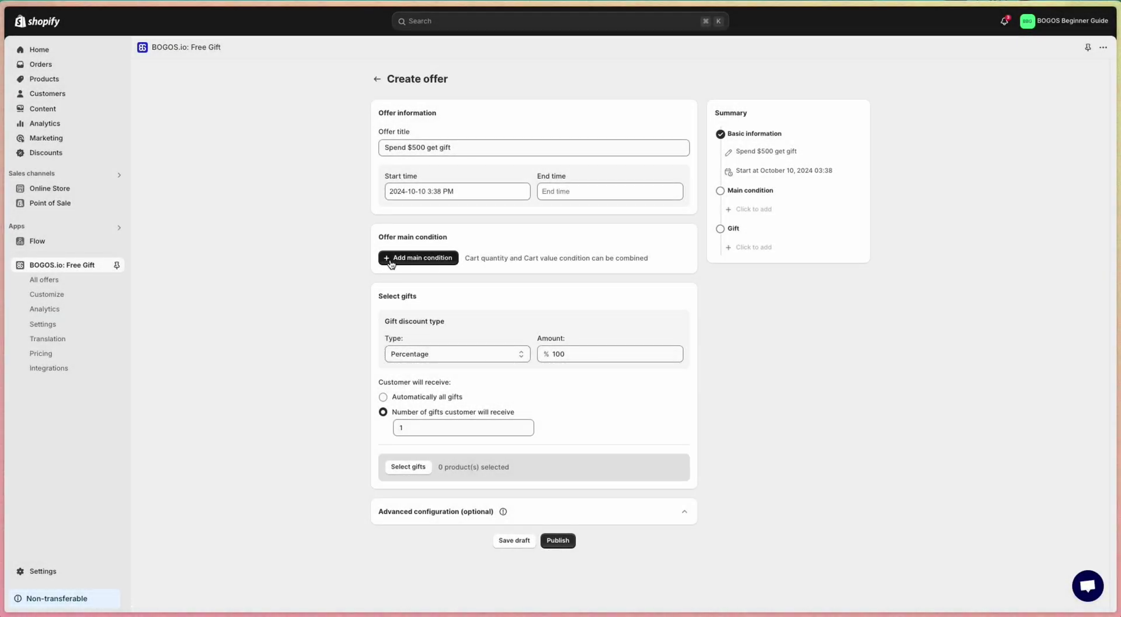
# - Add a Cart value main condition with a minimum of $500
pyautogui.click(392, 259)
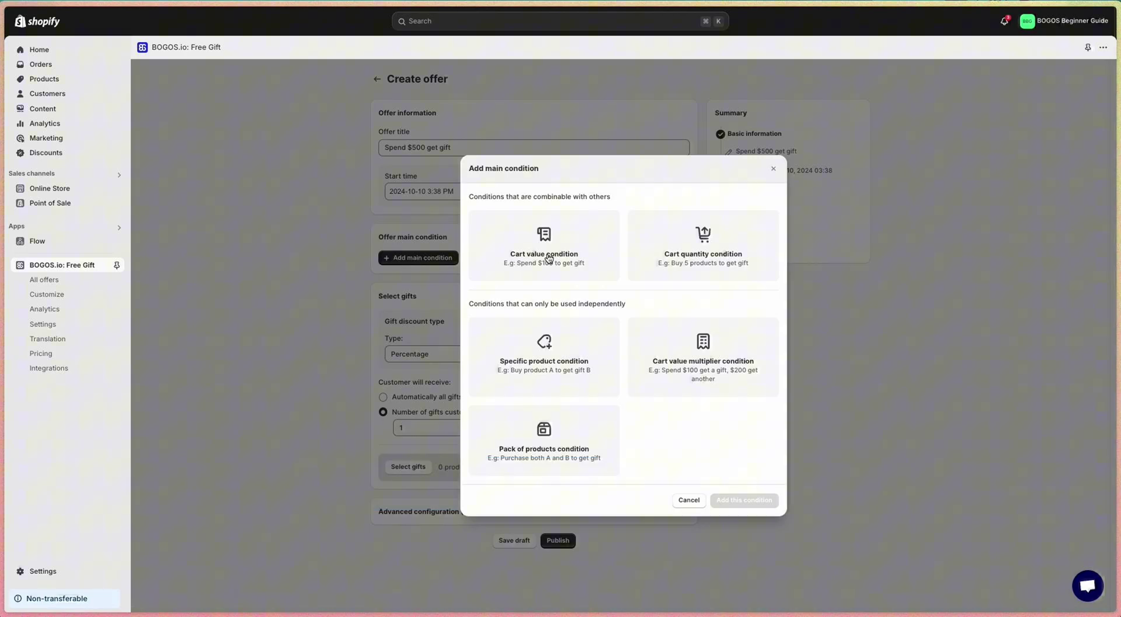
pyautogui.moveTo(528, 197); pyautogui.dragTo(619, 199)
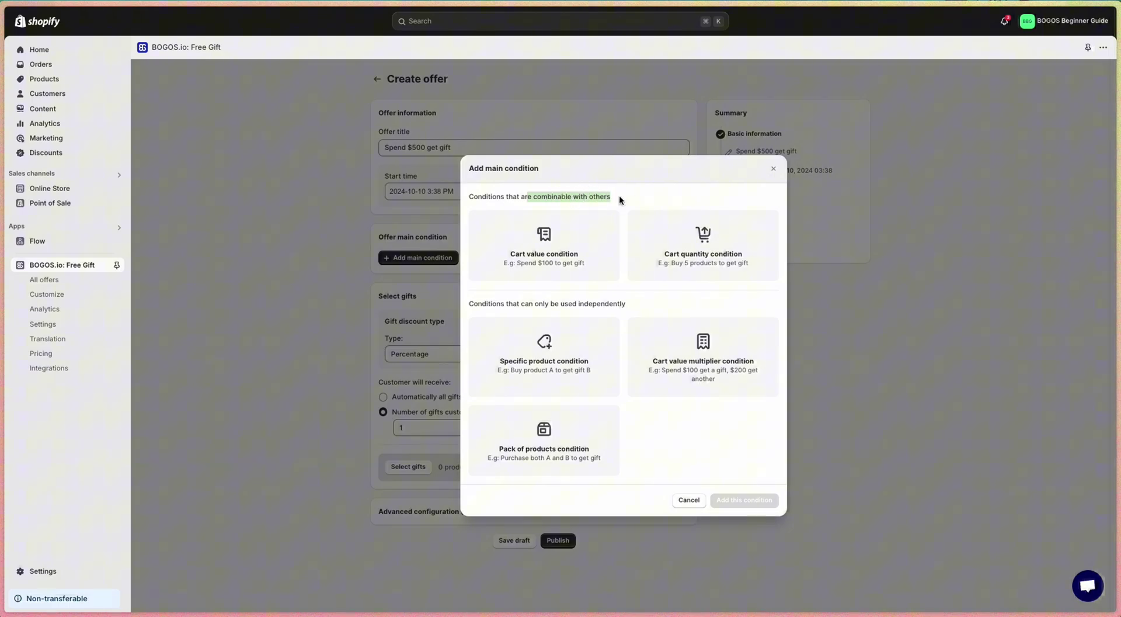
pyautogui.click(525, 254)
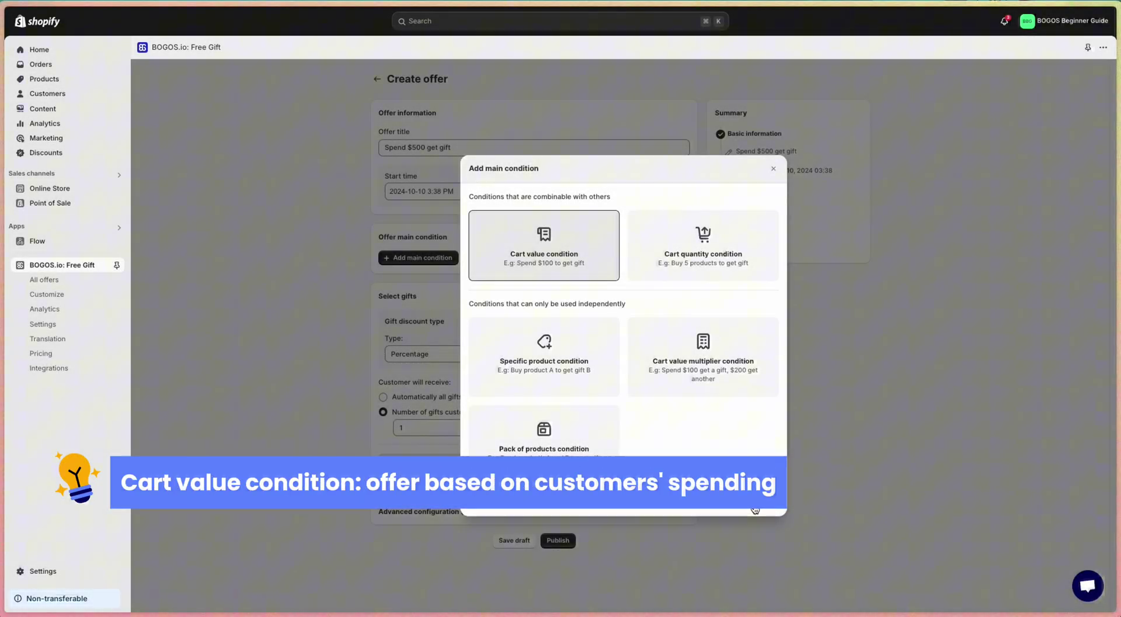
pyautogui.click(757, 513)
pyautogui.click(459, 295)
pyautogui.write('500')
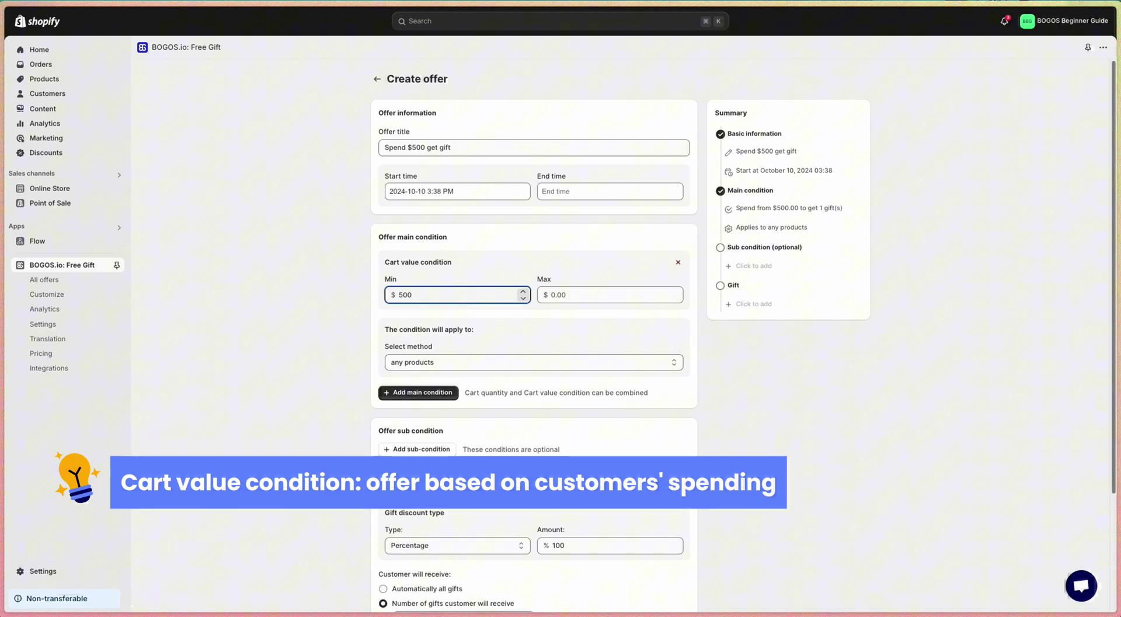
pyautogui.press('Up')
pyautogui.click(306, 345)
pyautogui.scroll(-1, 418, 365)
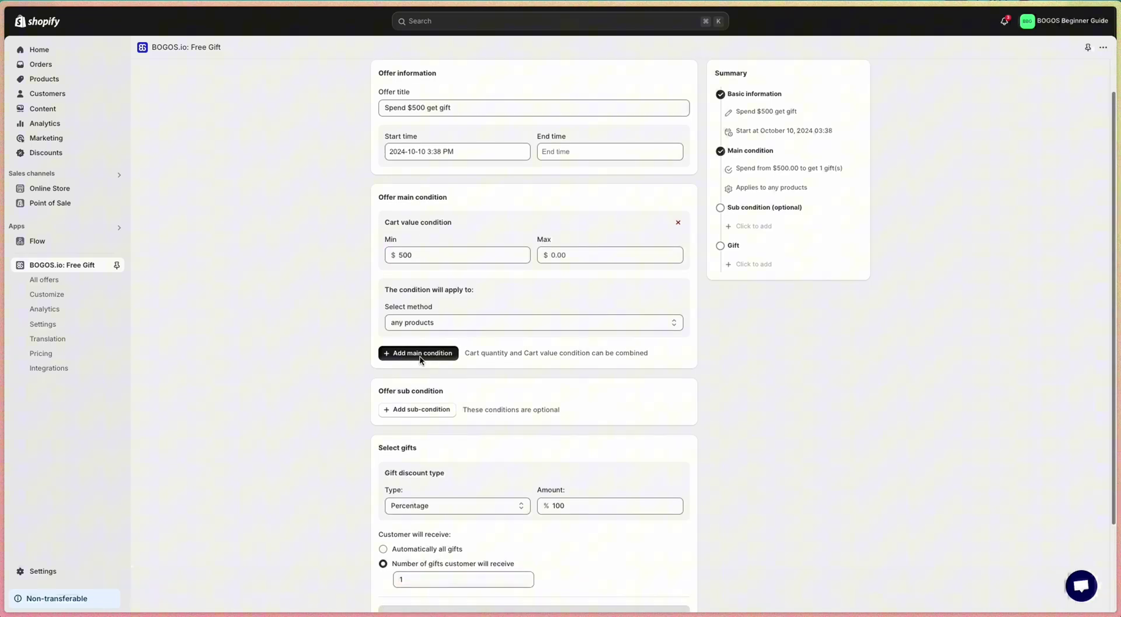
# - Add an And Cart quantity condition requiring at least 5 items, applying to any products
pyautogui.click(419, 354)
pyautogui.click(742, 512)
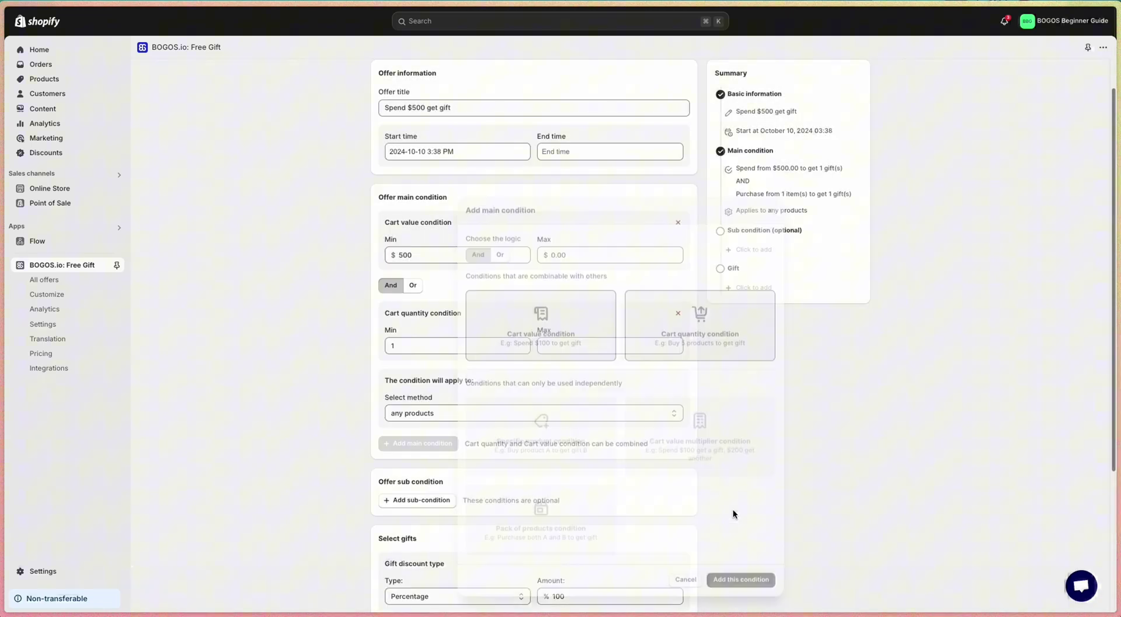
pyautogui.click(422, 344)
pyautogui.write('5')
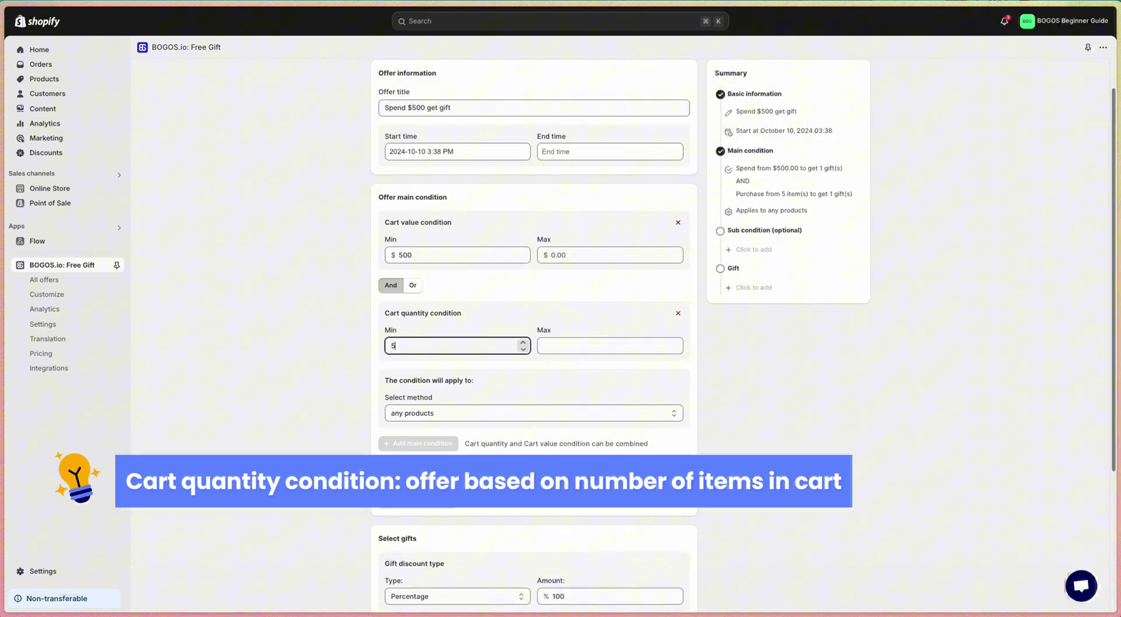
pyautogui.click(278, 362)
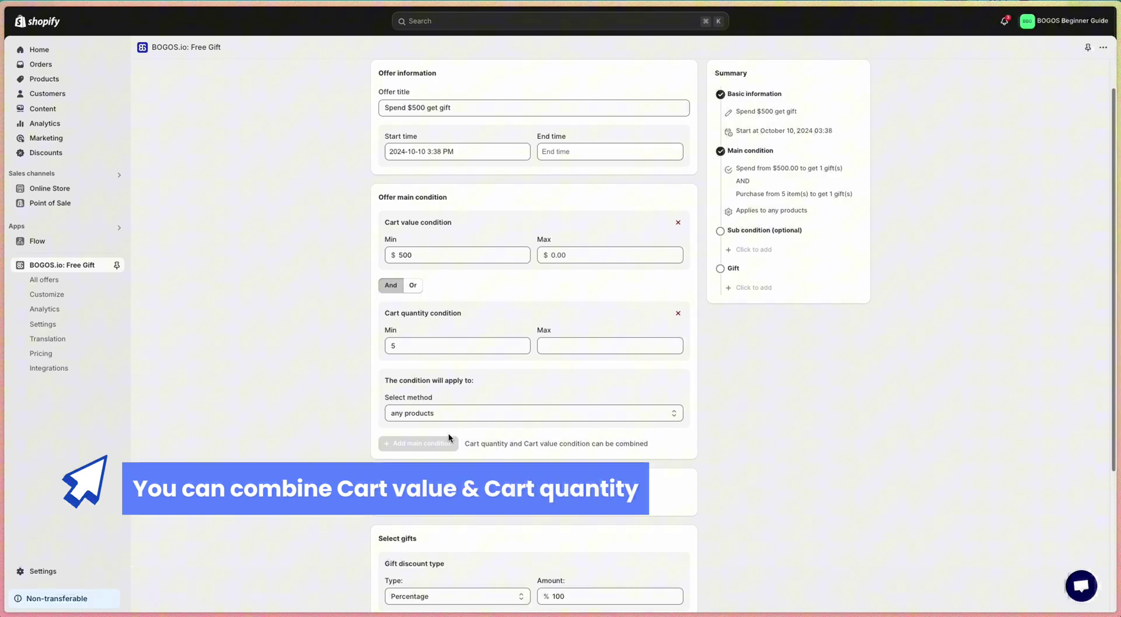
pyautogui.click(441, 416)
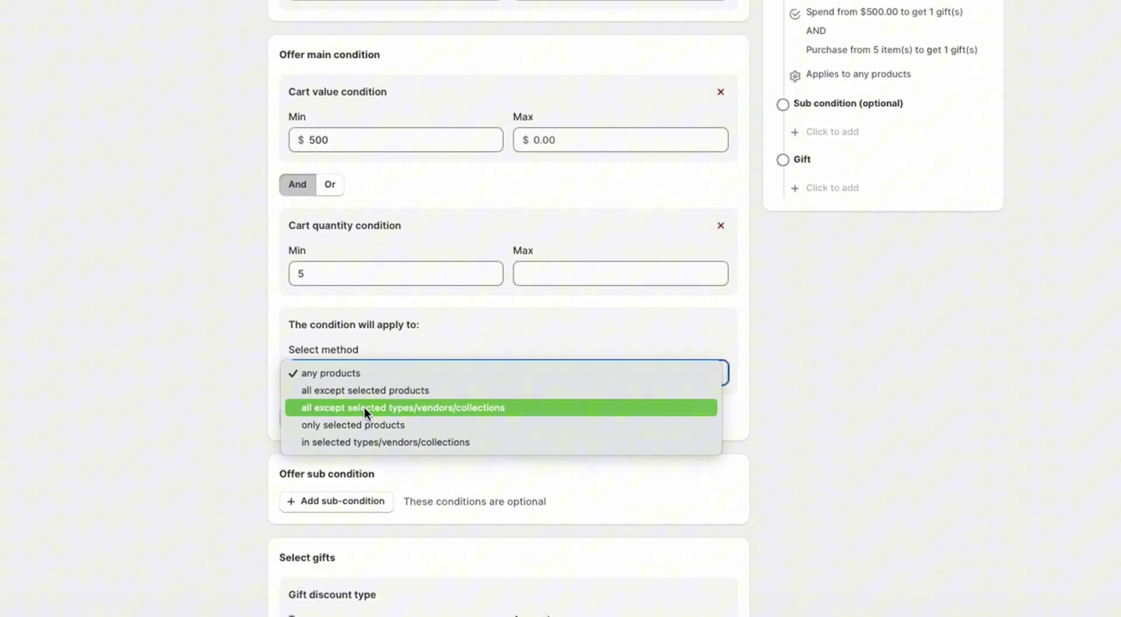
pyautogui.click(201, 353)
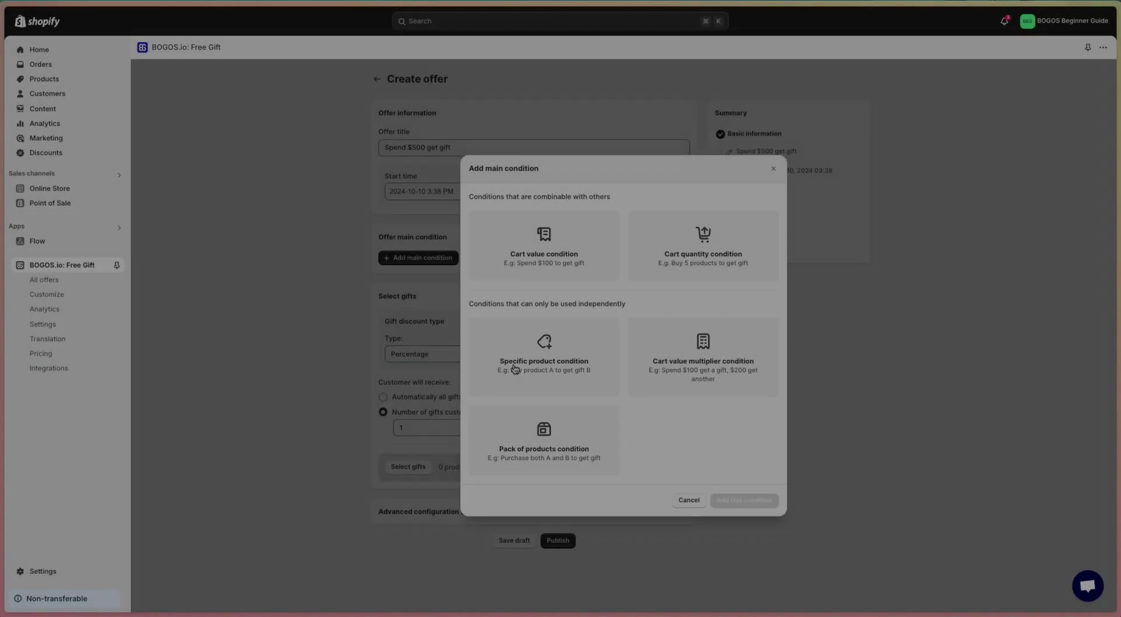
pyautogui.click(520, 382)
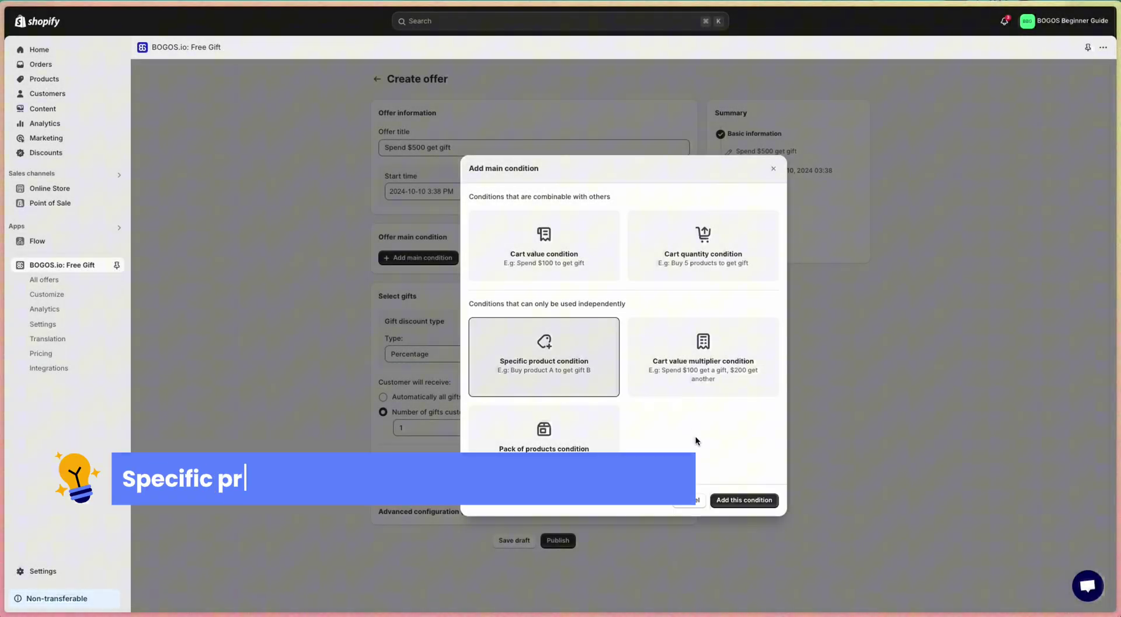
# - Add a specific product condition and clear its required product count
pyautogui.click(730, 499)
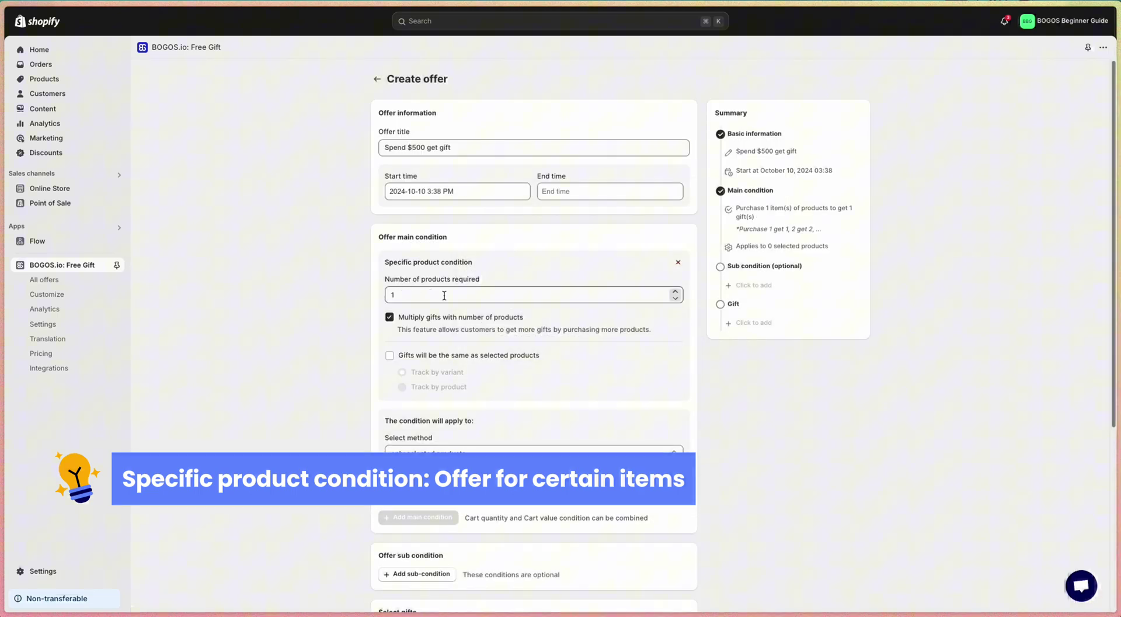
pyautogui.tripleClick(463, 278)
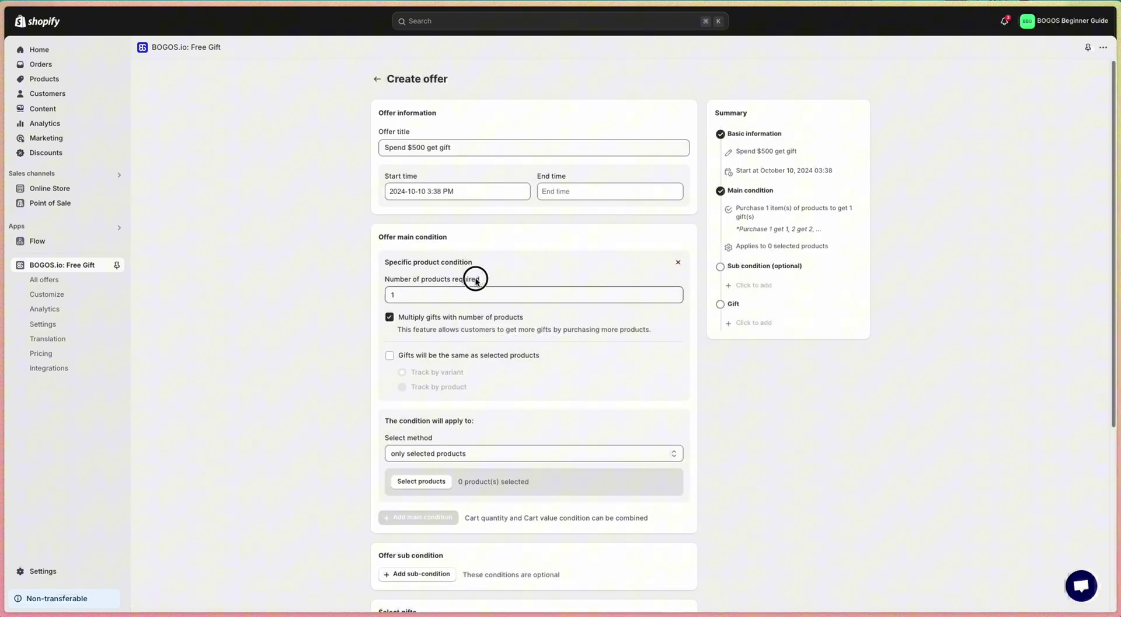
pyautogui.click(428, 296)
pyautogui.press('BackSpace')
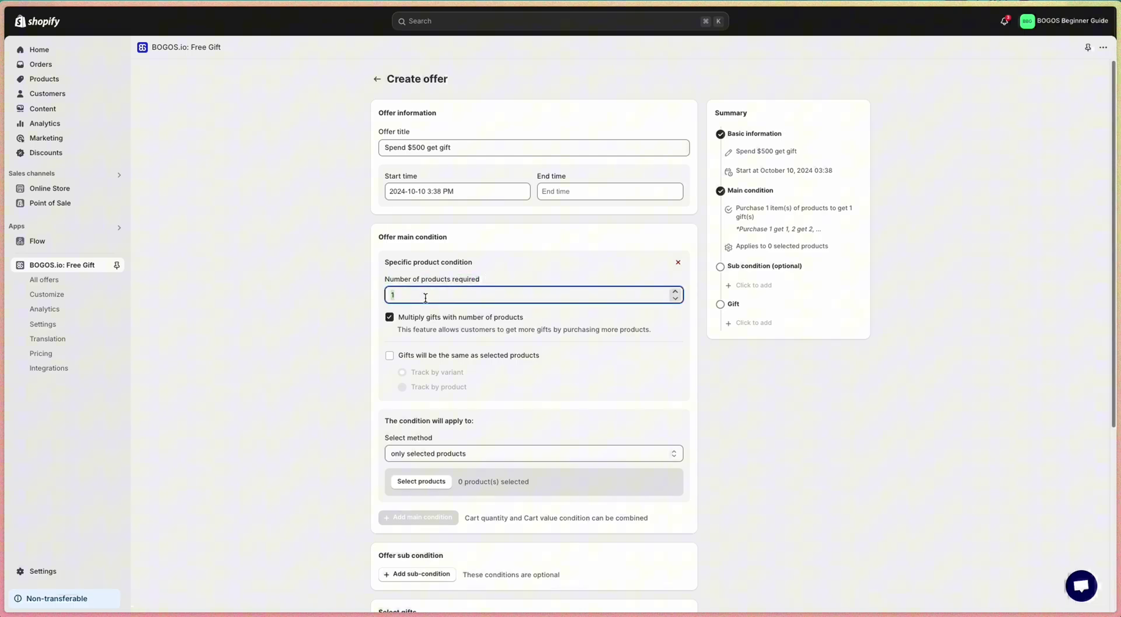
pyautogui.write('1')
pyautogui.press('BackSpace')
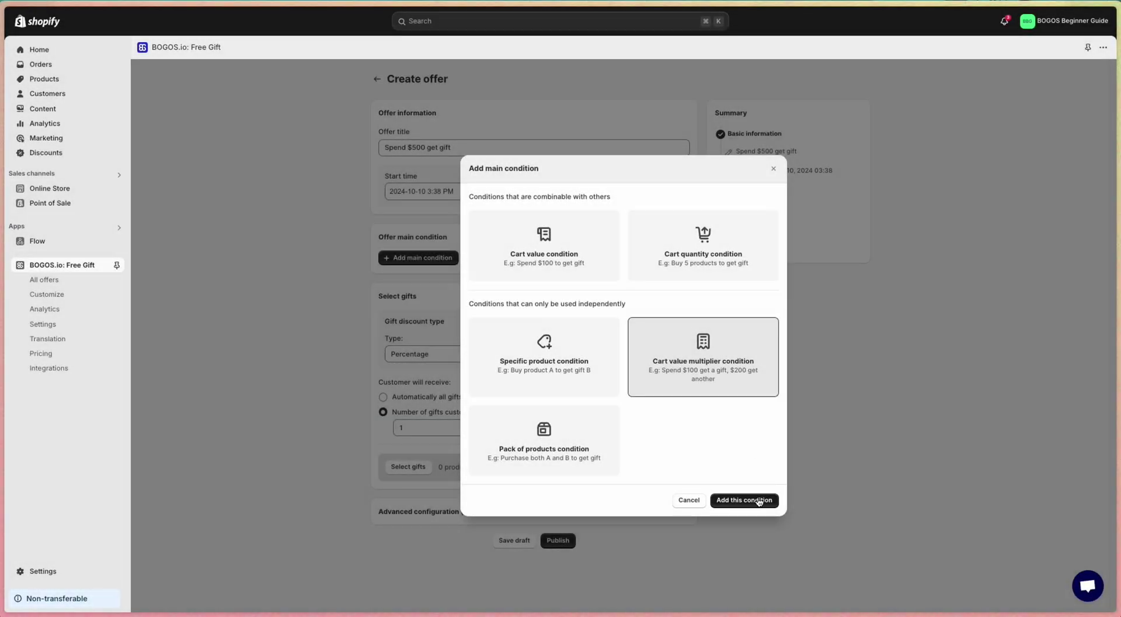
# - Try a Cart value multiplier condition with base 100, then remove it
pyautogui.click(759, 500)
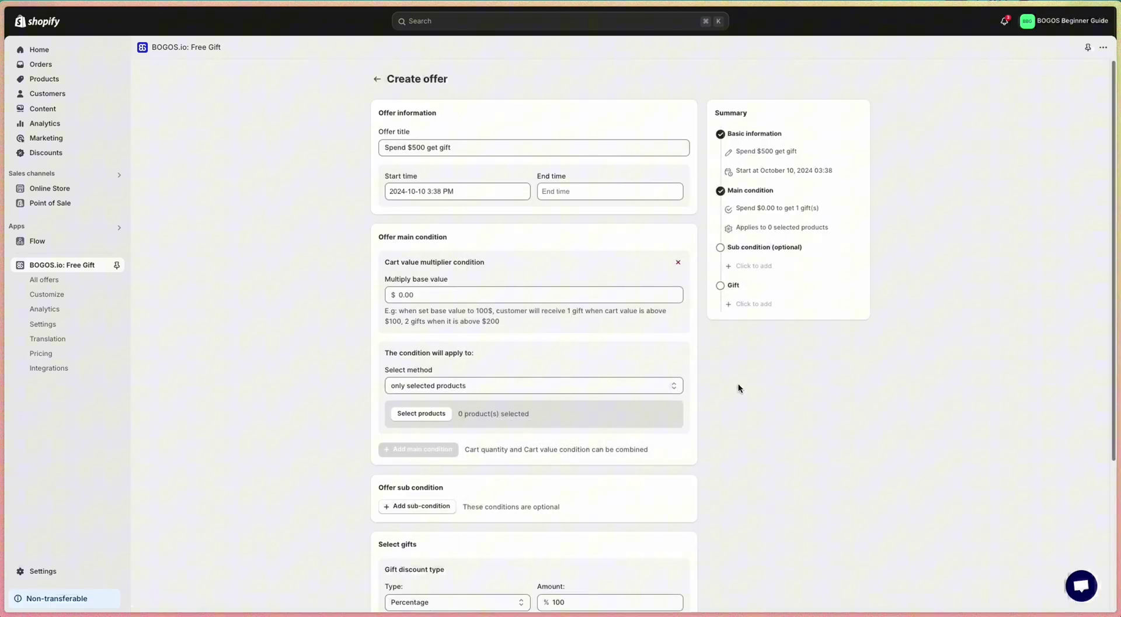
pyautogui.click(449, 295)
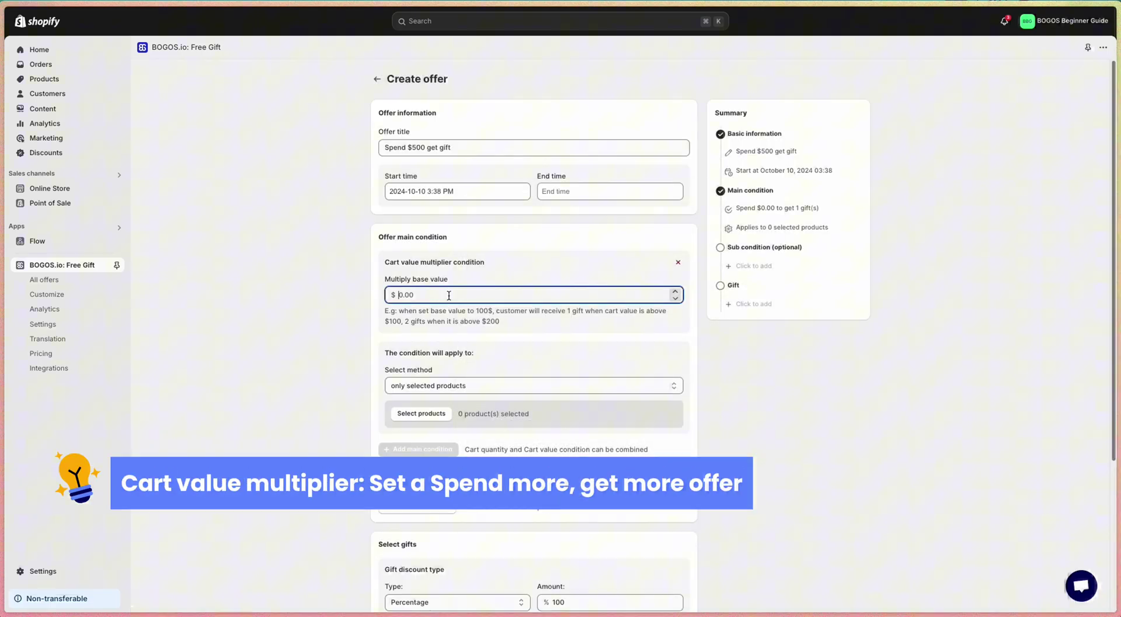
pyautogui.write('100')
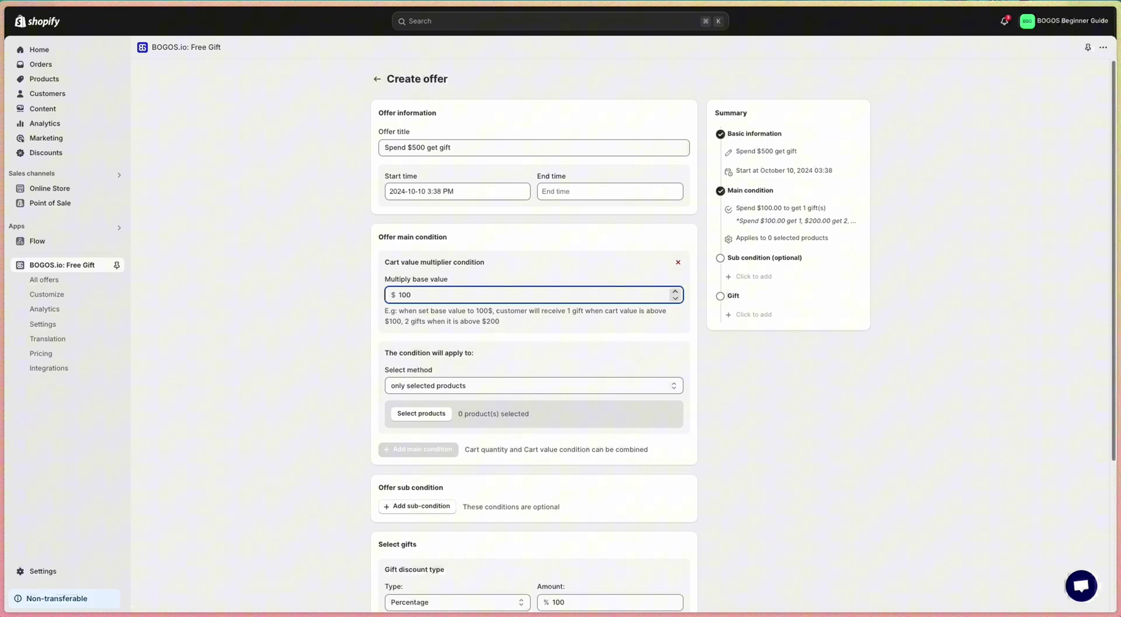
pyautogui.click(361, 342)
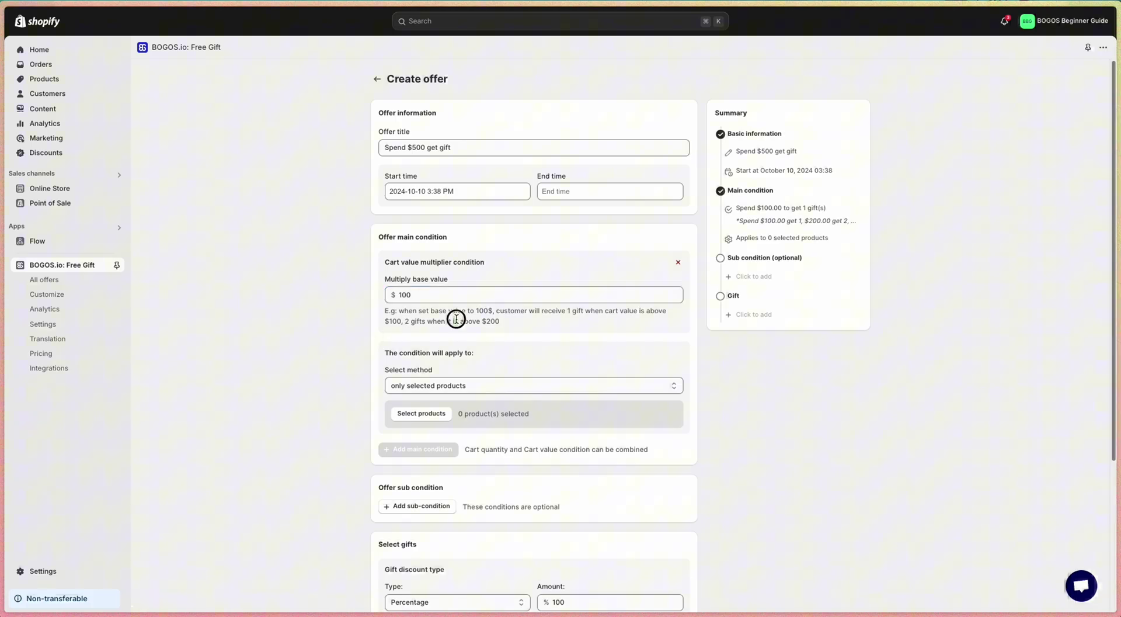
pyautogui.tripleClick(459, 321)
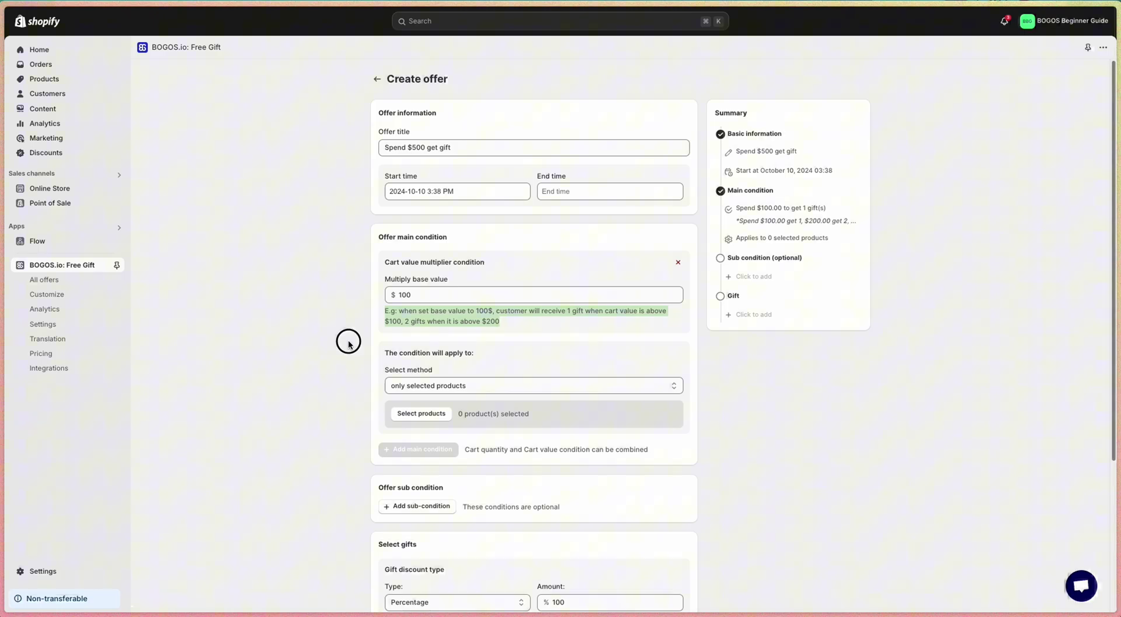
pyautogui.click(348, 341)
pyautogui.click(679, 263)
# - Add a Pack of products condition requiring all selected products to be bought
pyautogui.click(420, 257)
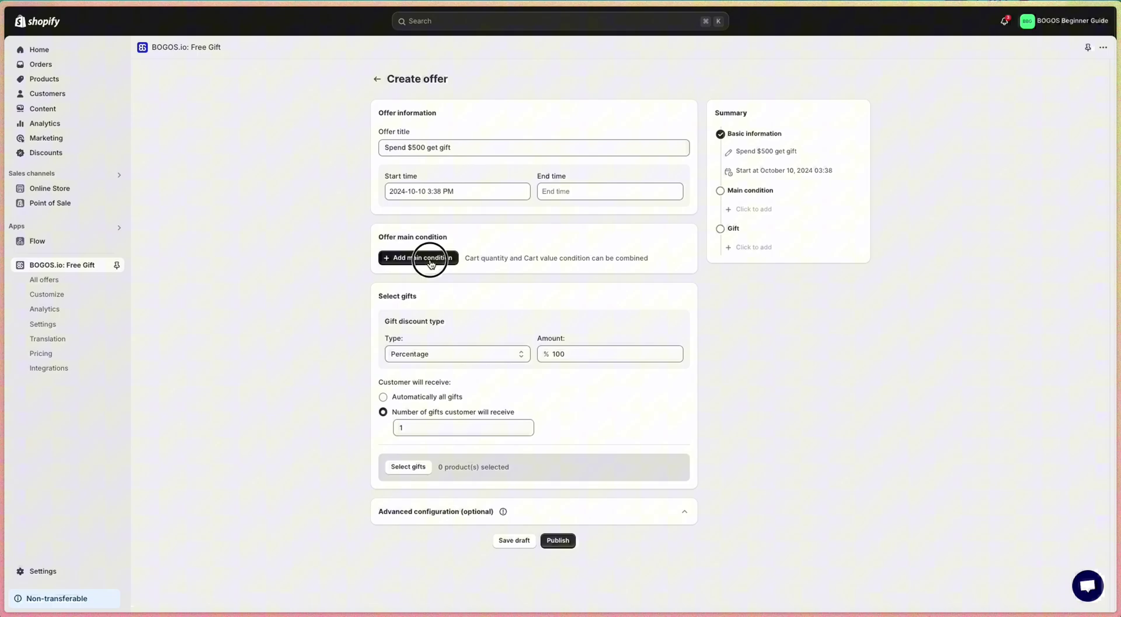
pyautogui.click(542, 451)
pyautogui.click(734, 498)
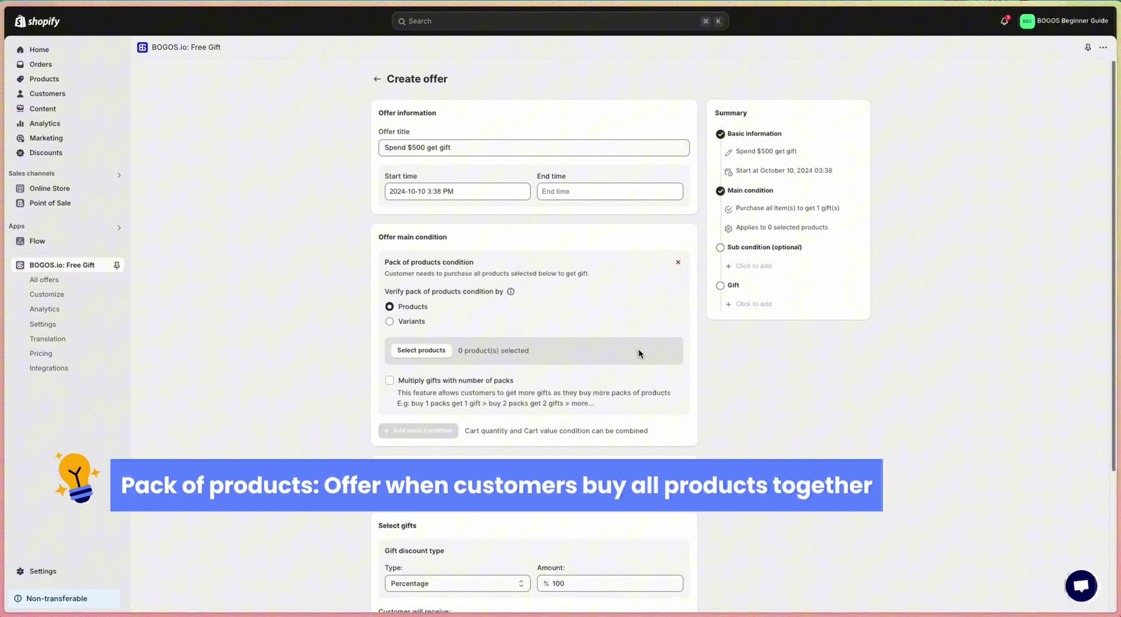
pyautogui.moveTo(437, 272); pyautogui.dragTo(589, 274)
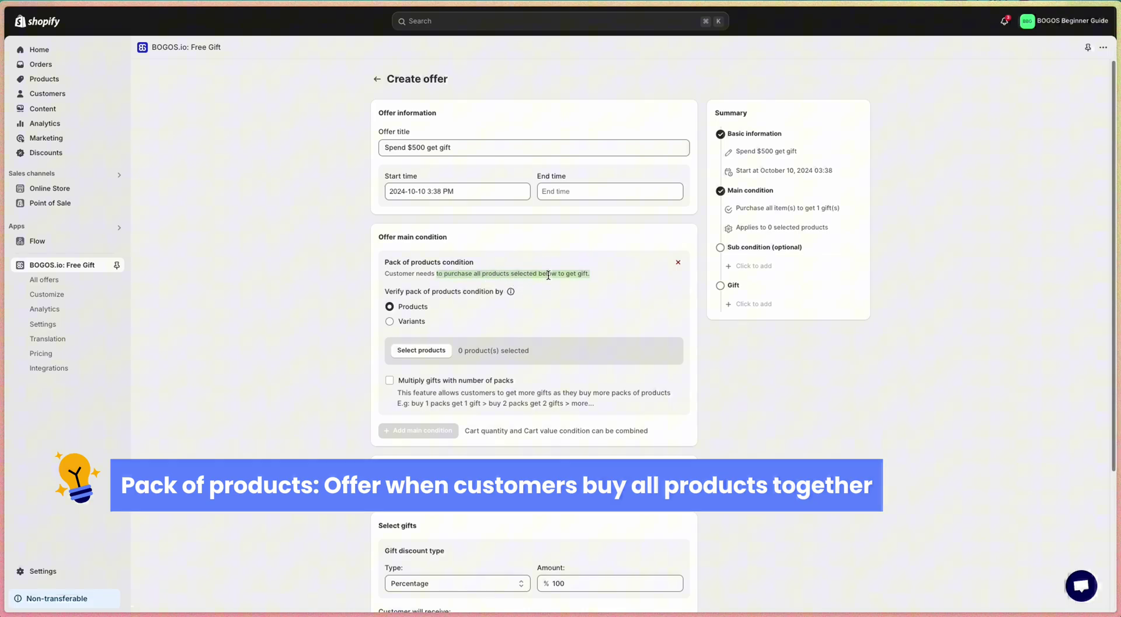
# - Preview the sub-condition types: link address, order history, customer tags, location, subscription, mobile app
pyautogui.click(548, 275)
pyautogui.scroll(-2, 501, 309)
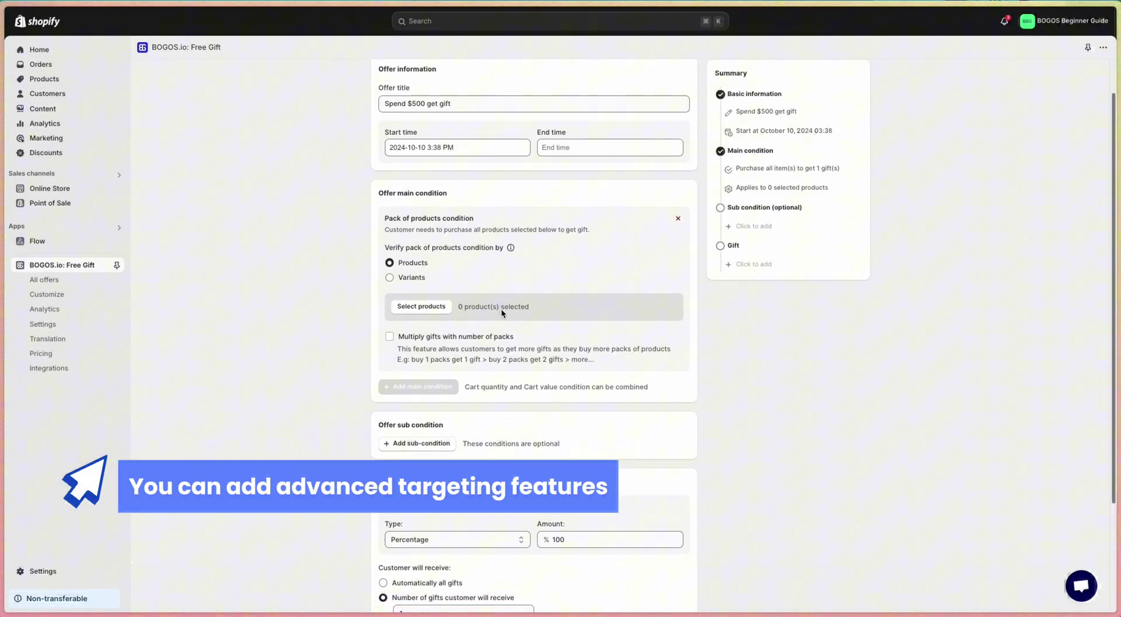
pyautogui.click(417, 441)
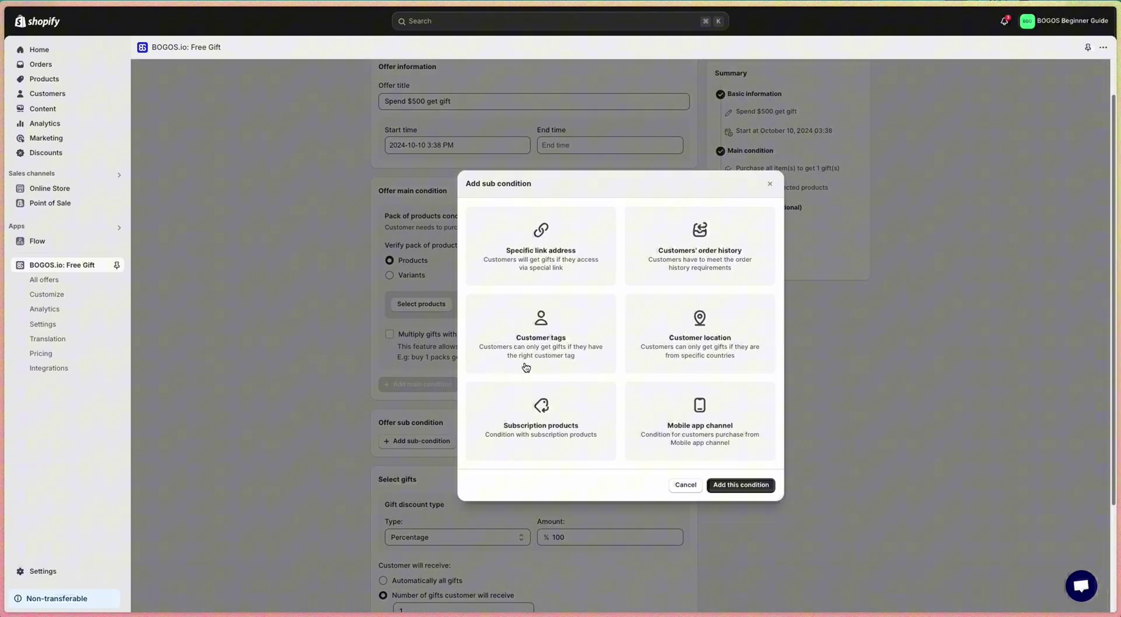
pyautogui.click(546, 266)
pyautogui.click(686, 266)
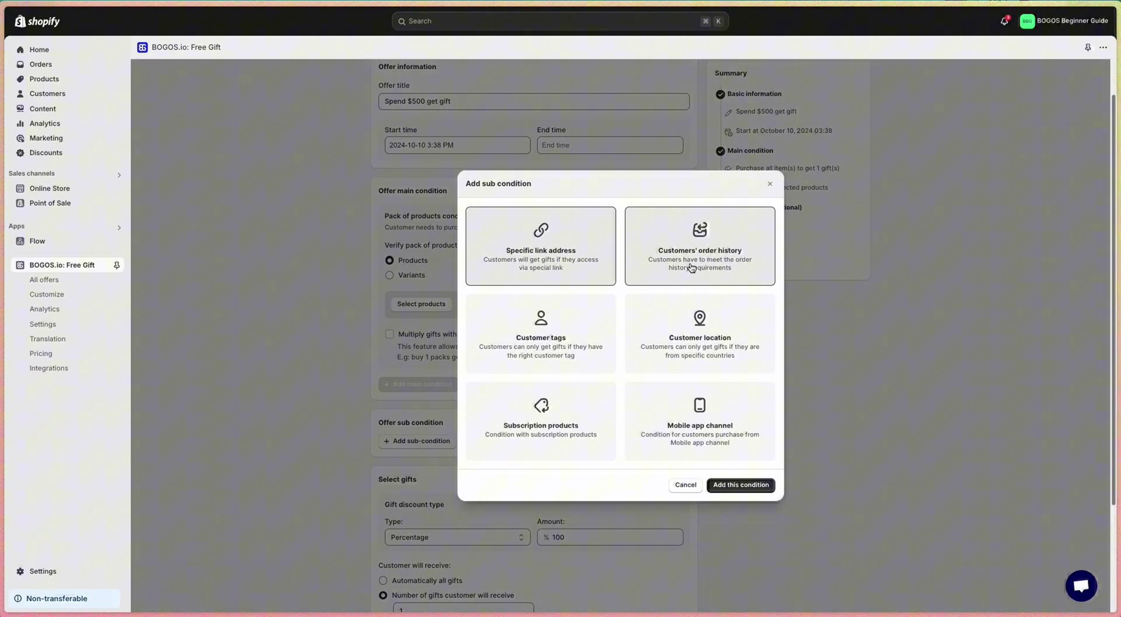
pyautogui.click(552, 357)
pyautogui.click(685, 354)
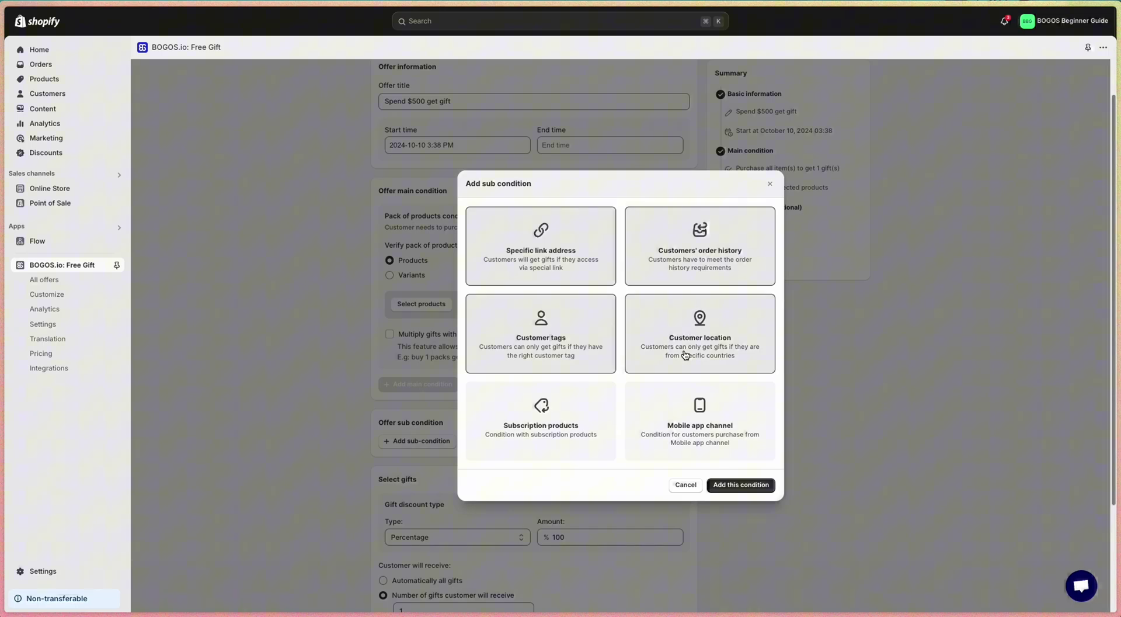
pyautogui.click(517, 441)
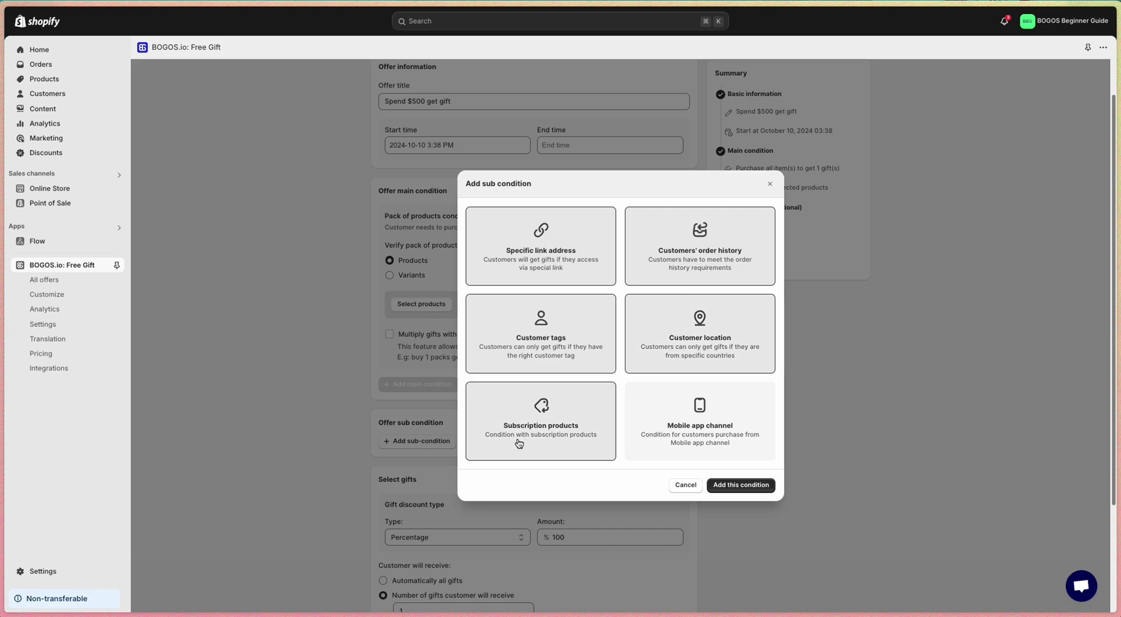
pyautogui.click(653, 456)
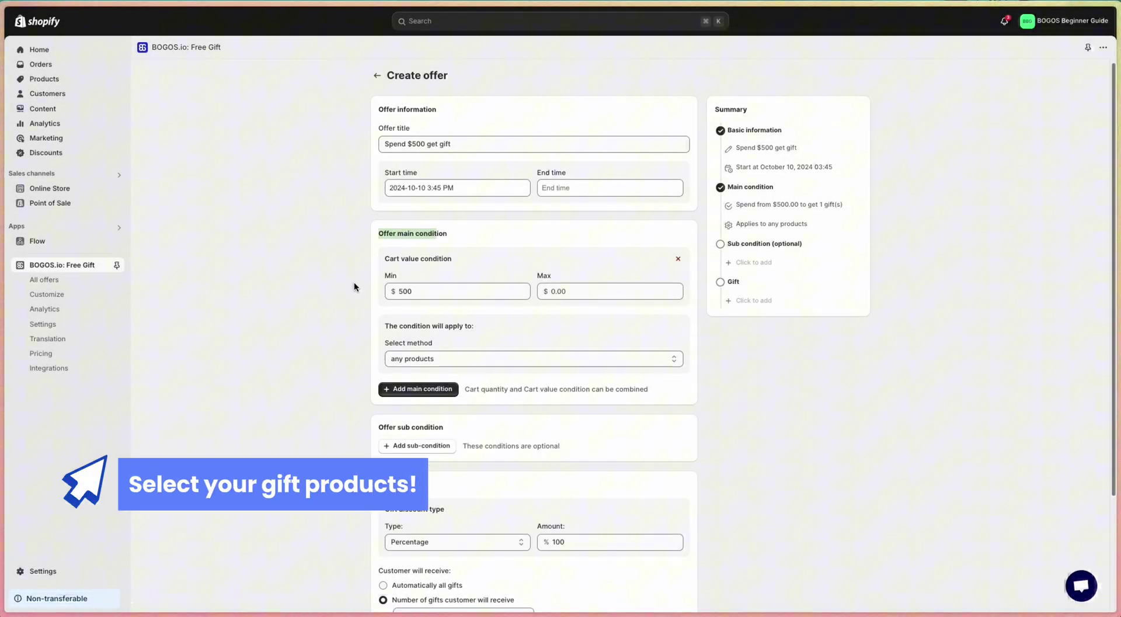
# - Set the gift discount amount to 100
pyautogui.scroll(-3, 336, 369)
pyautogui.click(570, 402)
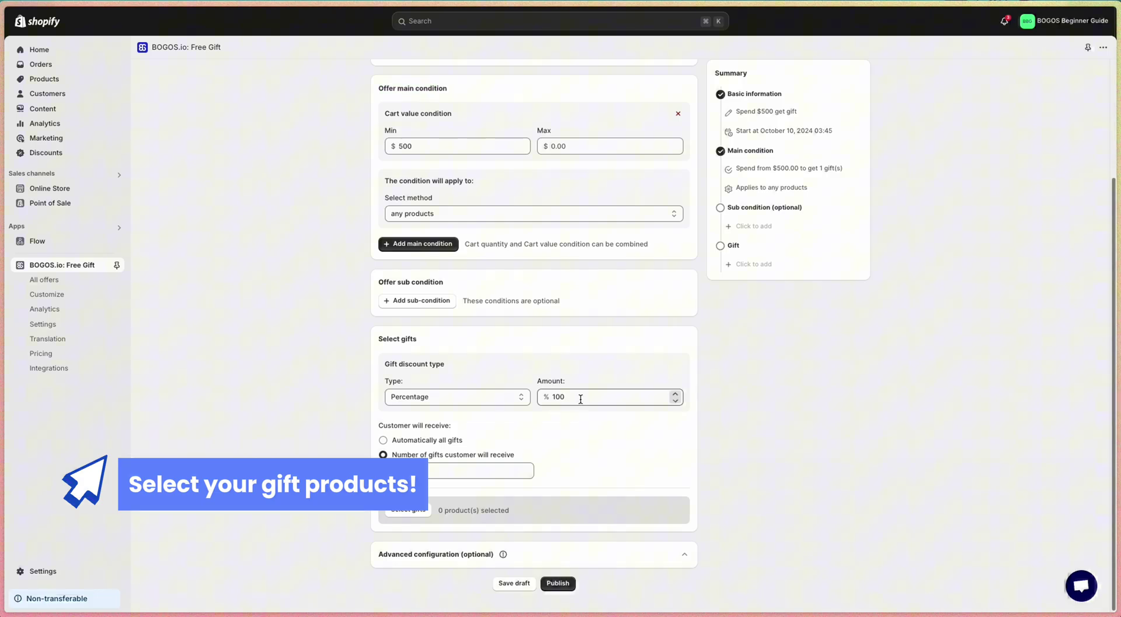
pyautogui.doubleClick(583, 397)
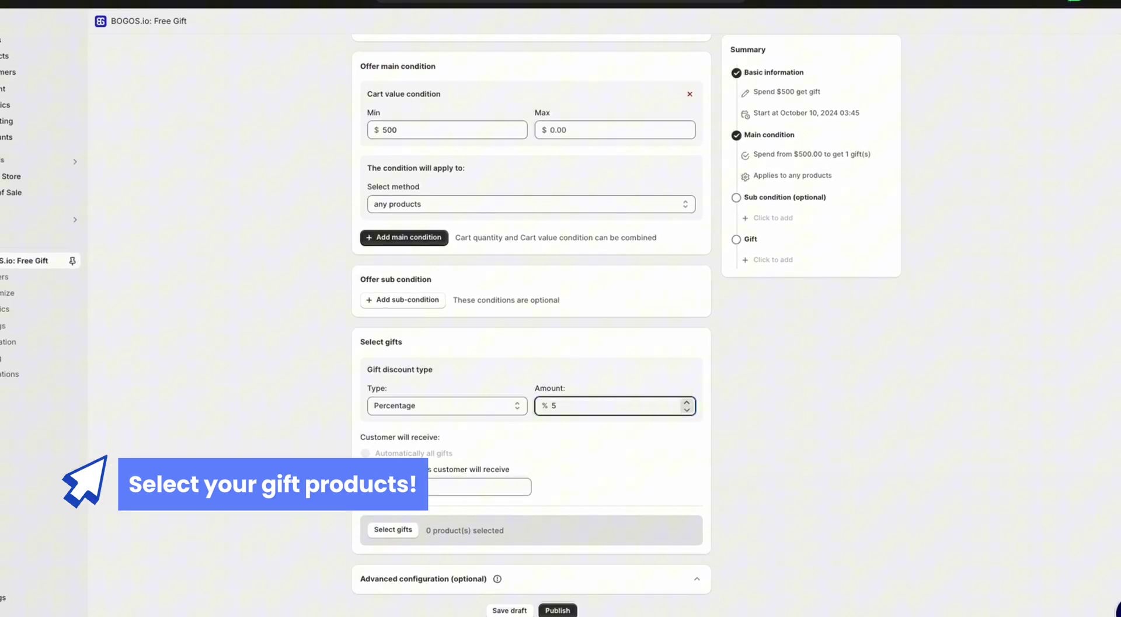
pyautogui.write('100')
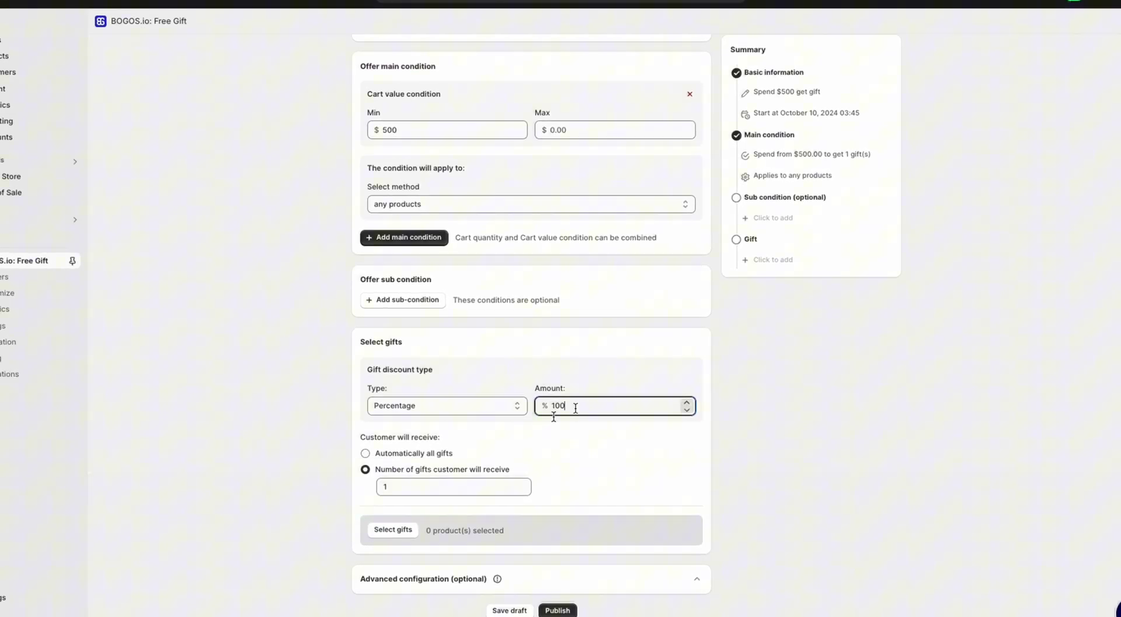
pyautogui.click(267, 462)
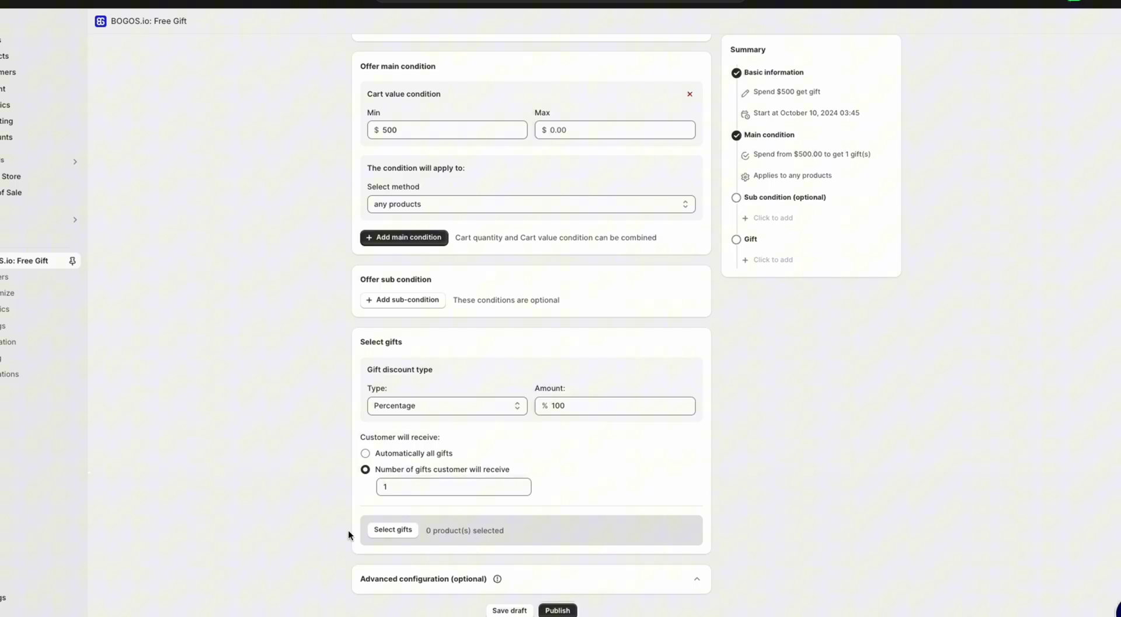
# - Choose the Hydrogen, Liquid and Oxygen Collection Snowboards as the offer's gifts
pyautogui.click(405, 528)
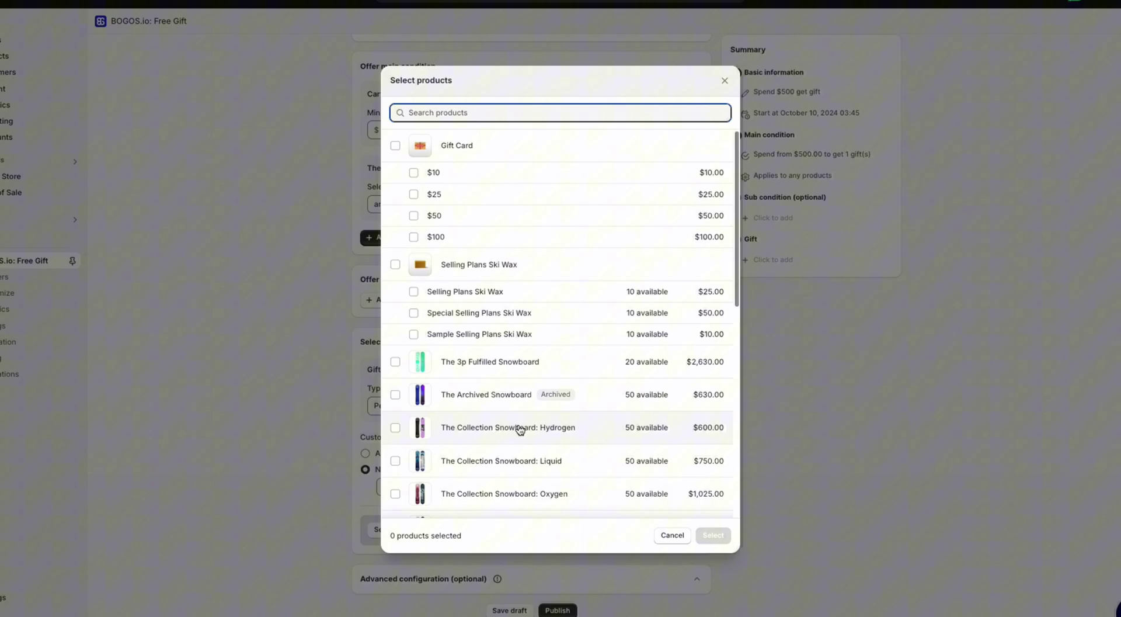
pyautogui.scroll(-5, 519, 428)
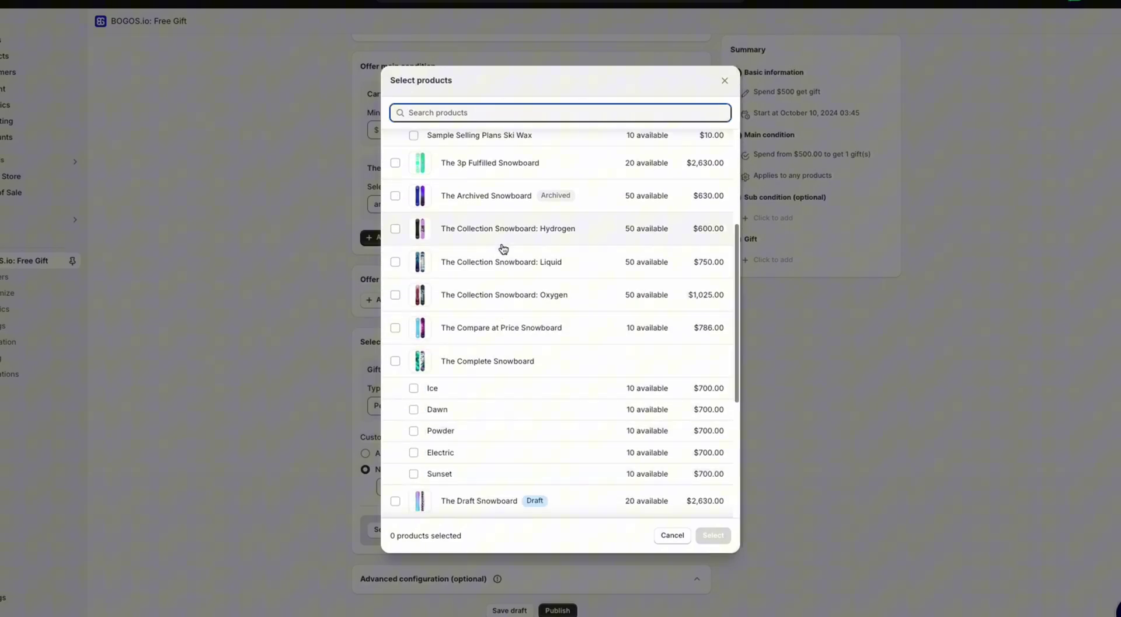
pyautogui.click(502, 240)
pyautogui.click(500, 263)
pyautogui.click(493, 295)
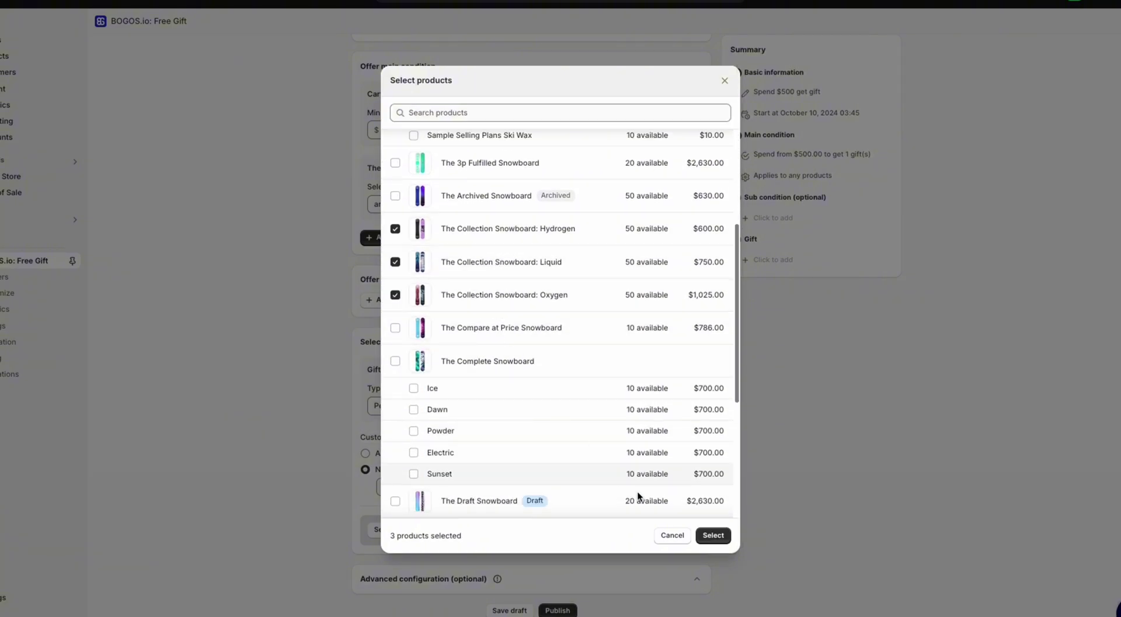
pyautogui.click(713, 534)
pyautogui.scroll(-2, 710, 502)
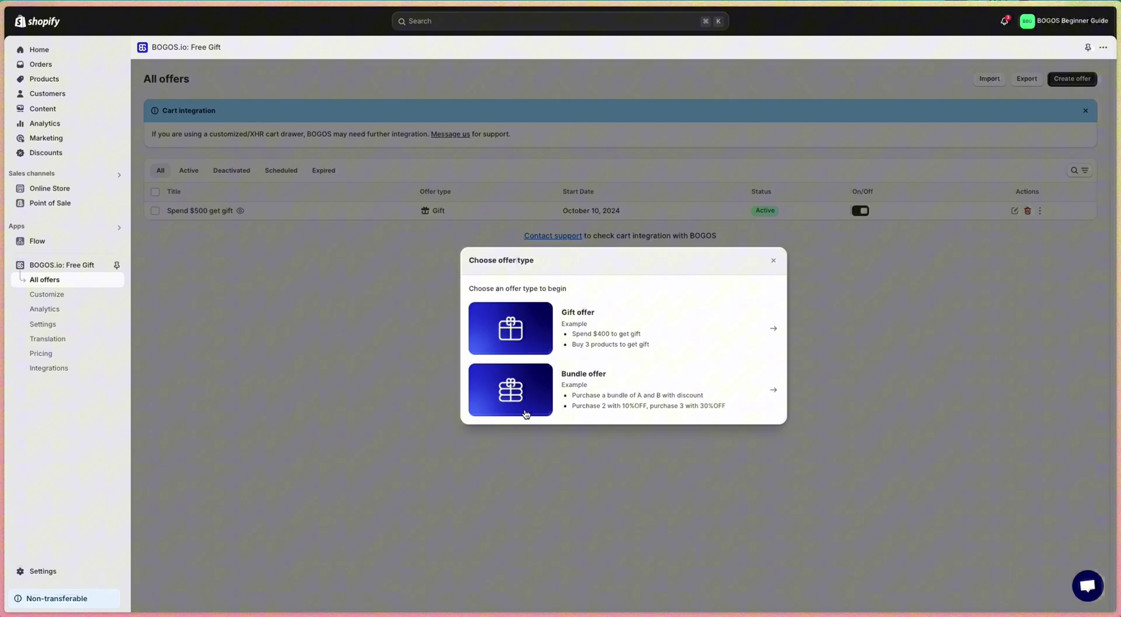
# - Create a classic bundle titled 'Bundle offer' ending October 24
pyautogui.click(549, 396)
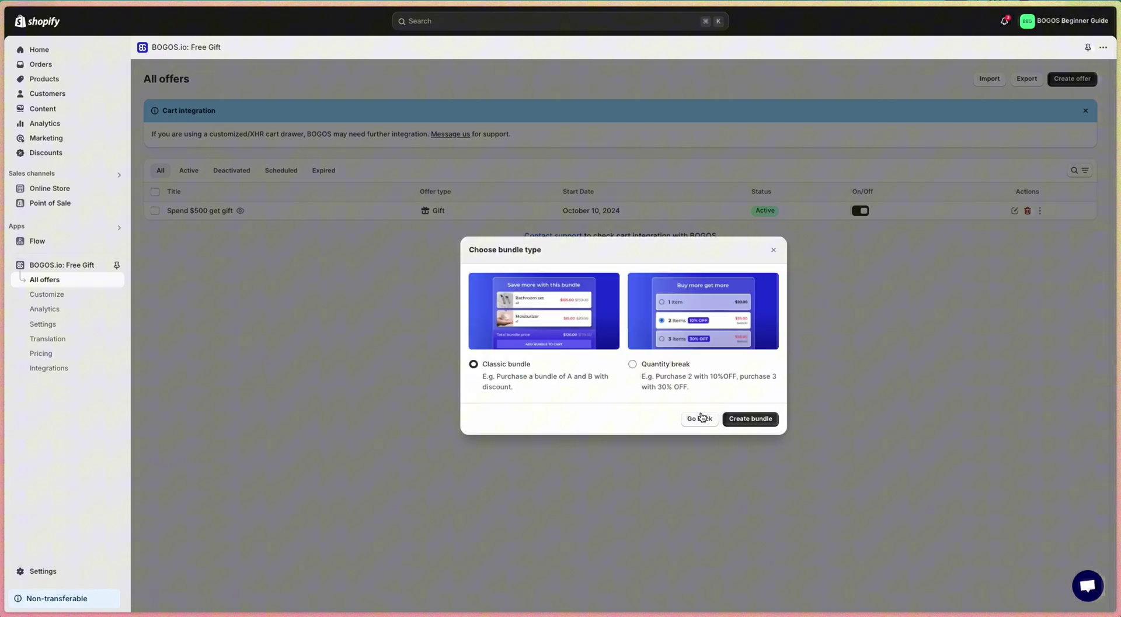
pyautogui.click(750, 418)
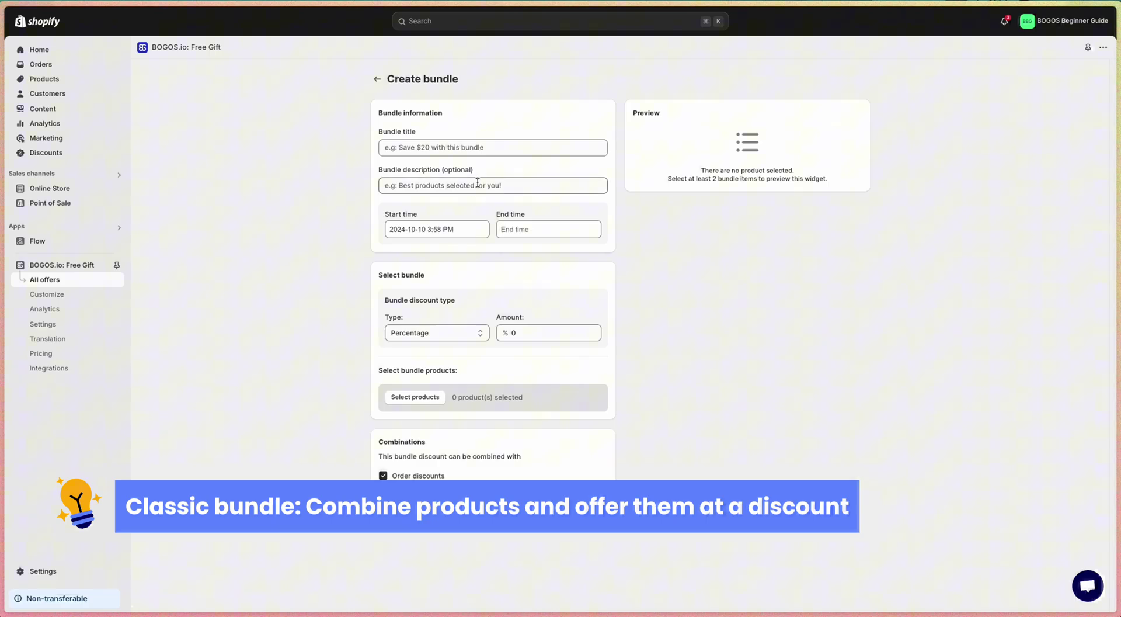
pyautogui.click(430, 148)
pyautogui.write('Bundle offer')
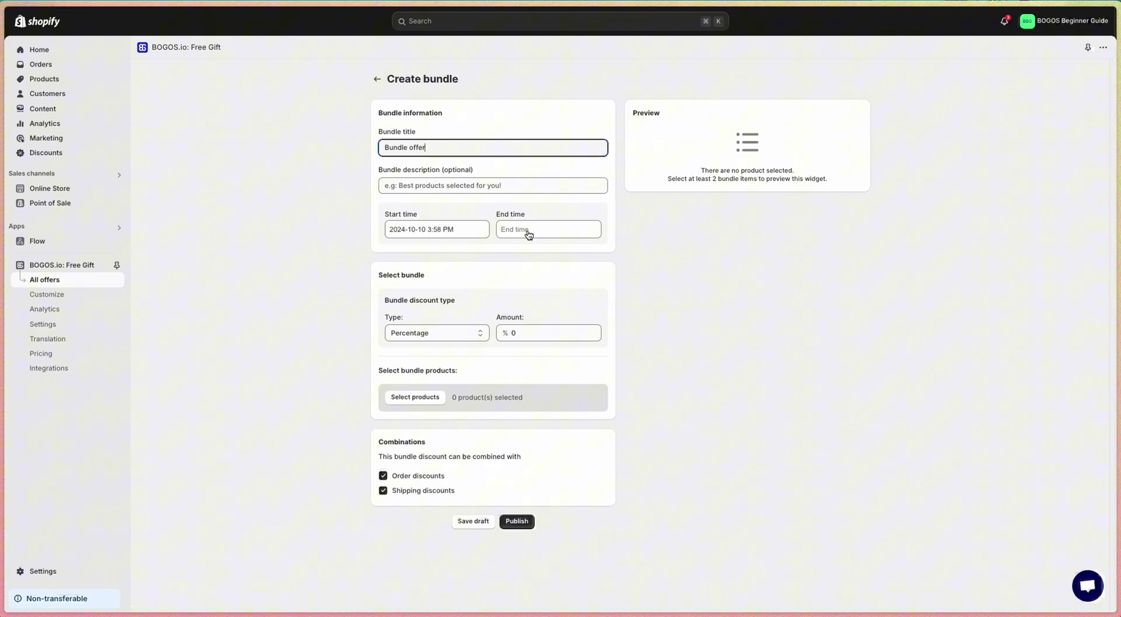
pyautogui.click(526, 230)
pyautogui.click(600, 344)
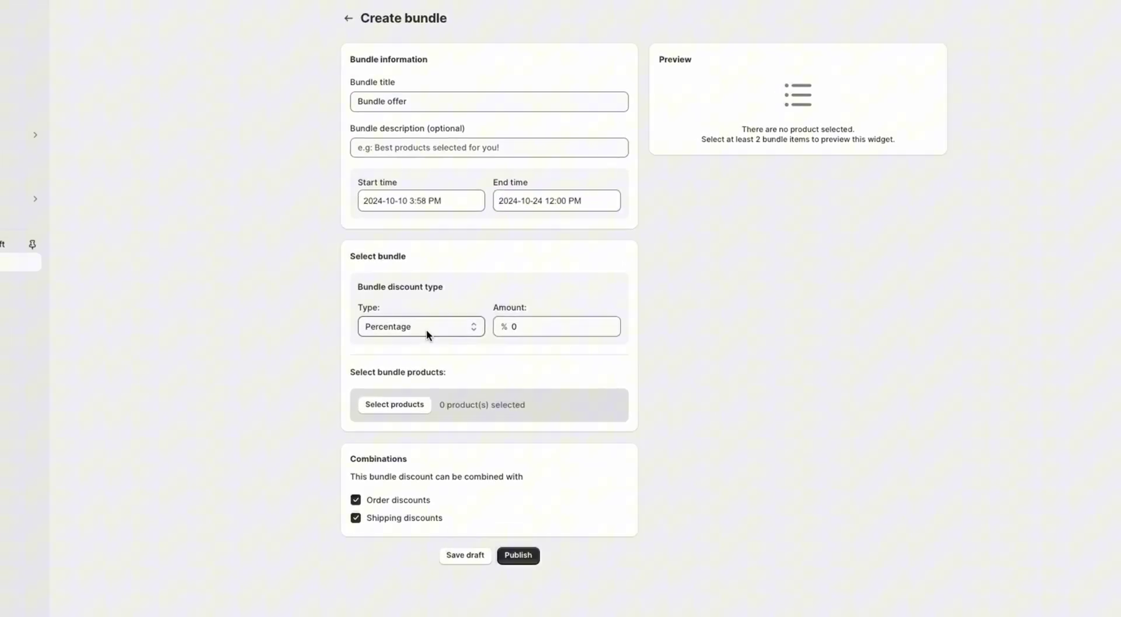
# - Give the bundle a 20% Percentage discount
pyautogui.click(438, 331)
pyautogui.click(438, 342)
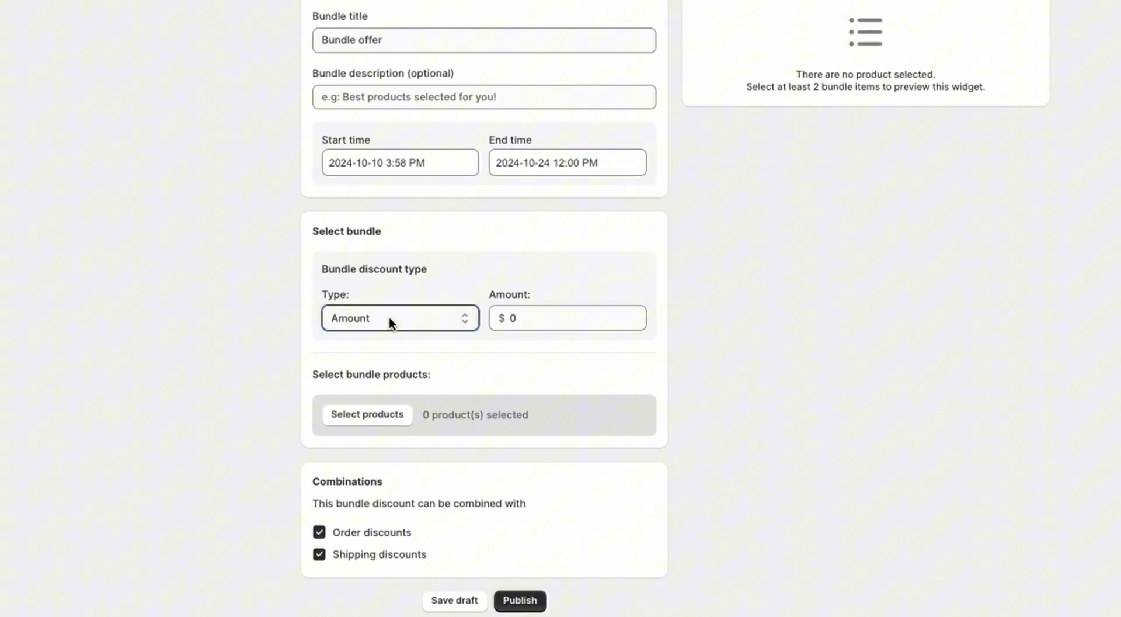
pyautogui.click(376, 318)
pyautogui.click(407, 301)
pyautogui.doubleClick(571, 311)
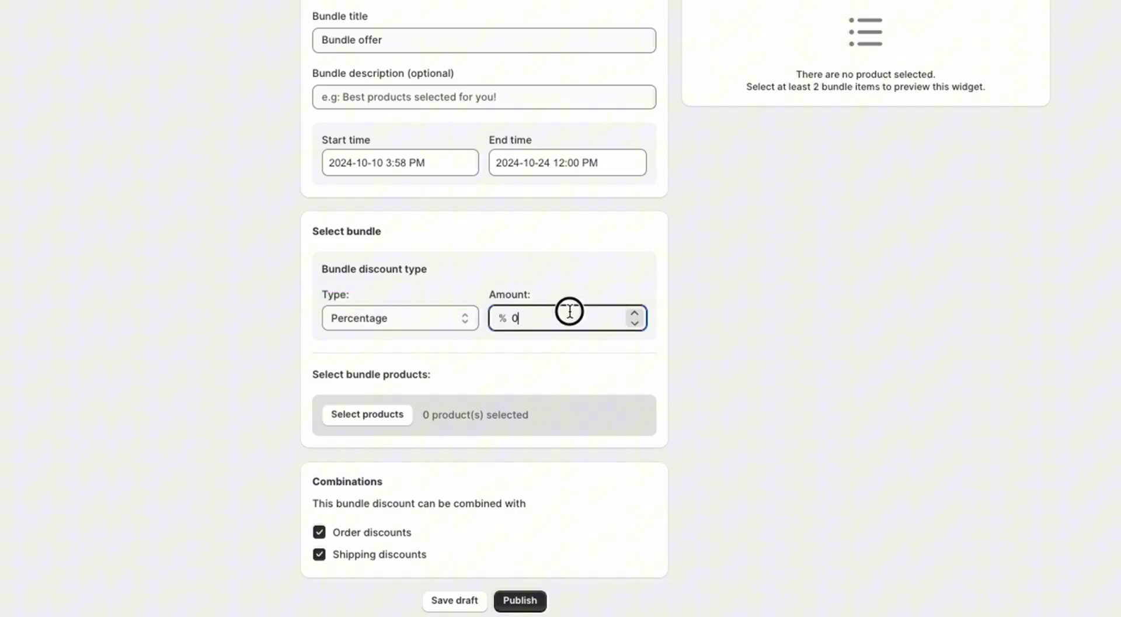
pyautogui.write('20')
pyautogui.click(129, 393)
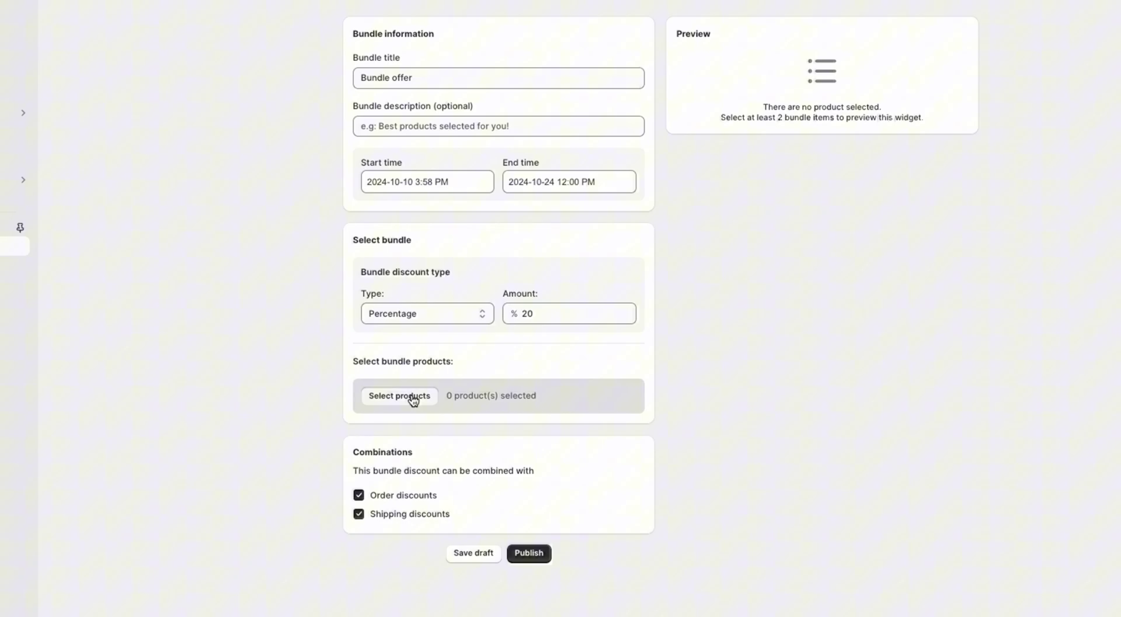
# - Add the Multi-location Snowboard, Multi-managed Snowboard and Selling Plans Ski Wax to the bundle
pyautogui.click(380, 414)
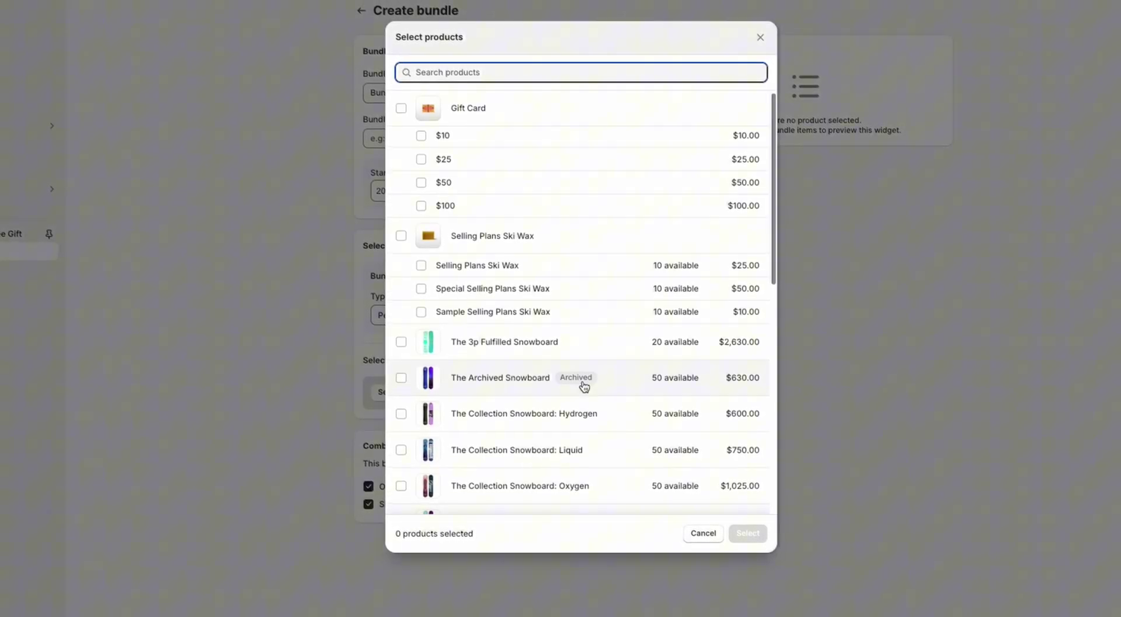
pyautogui.scroll(-1, 426, 421)
pyautogui.scroll(-3, 433, 416)
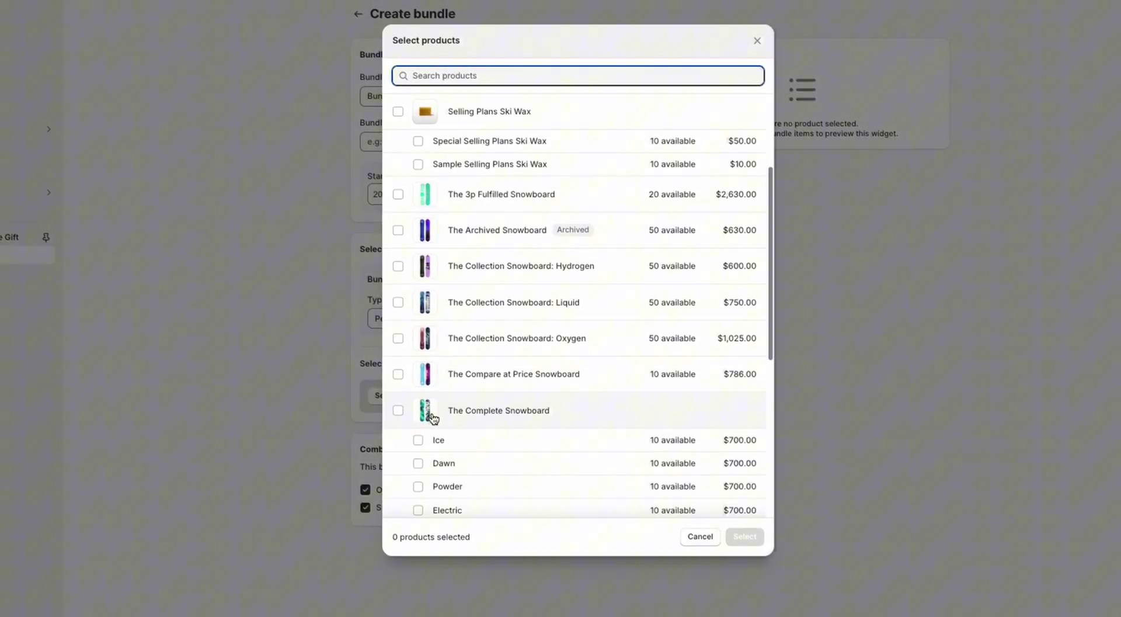
pyautogui.scroll(-5, 457, 366)
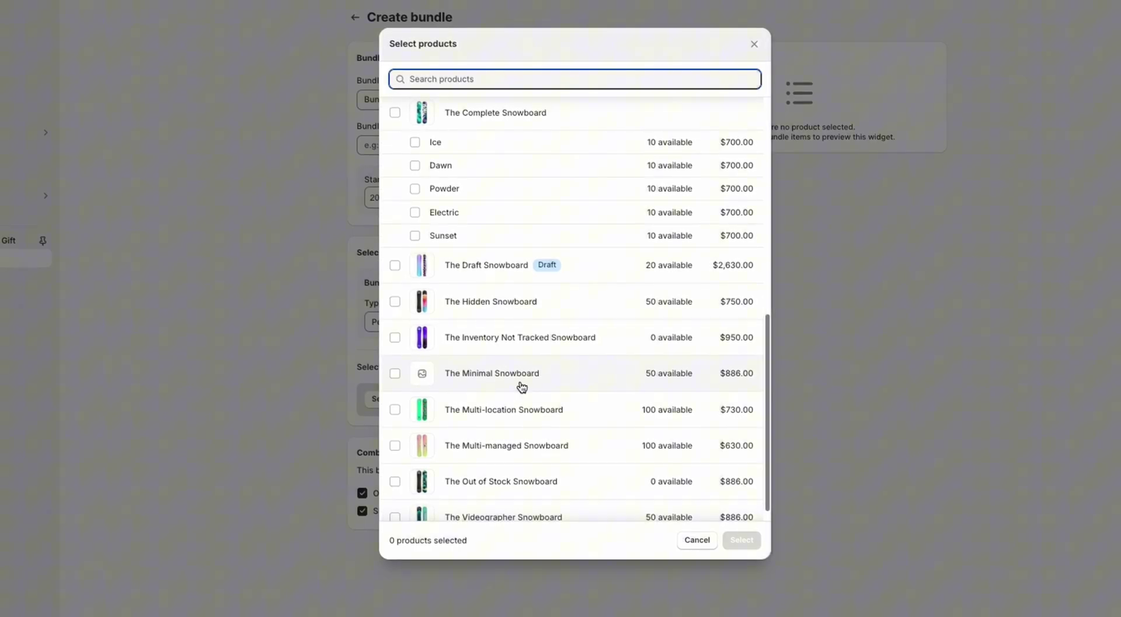
pyautogui.click(503, 403)
pyautogui.click(501, 431)
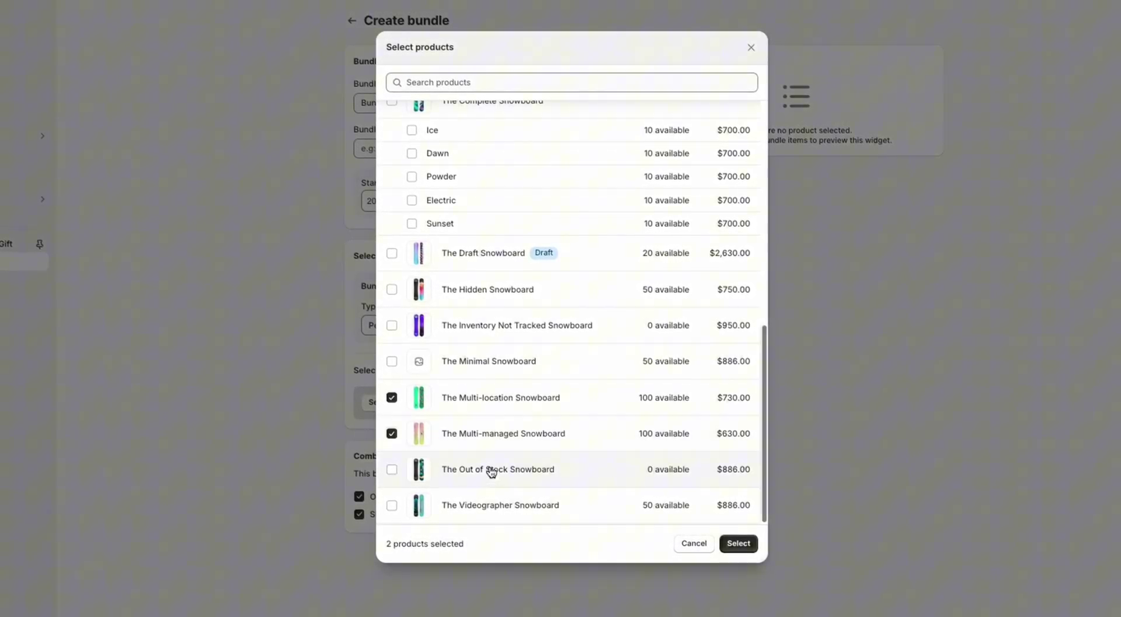
pyautogui.scroll(10, 494, 350)
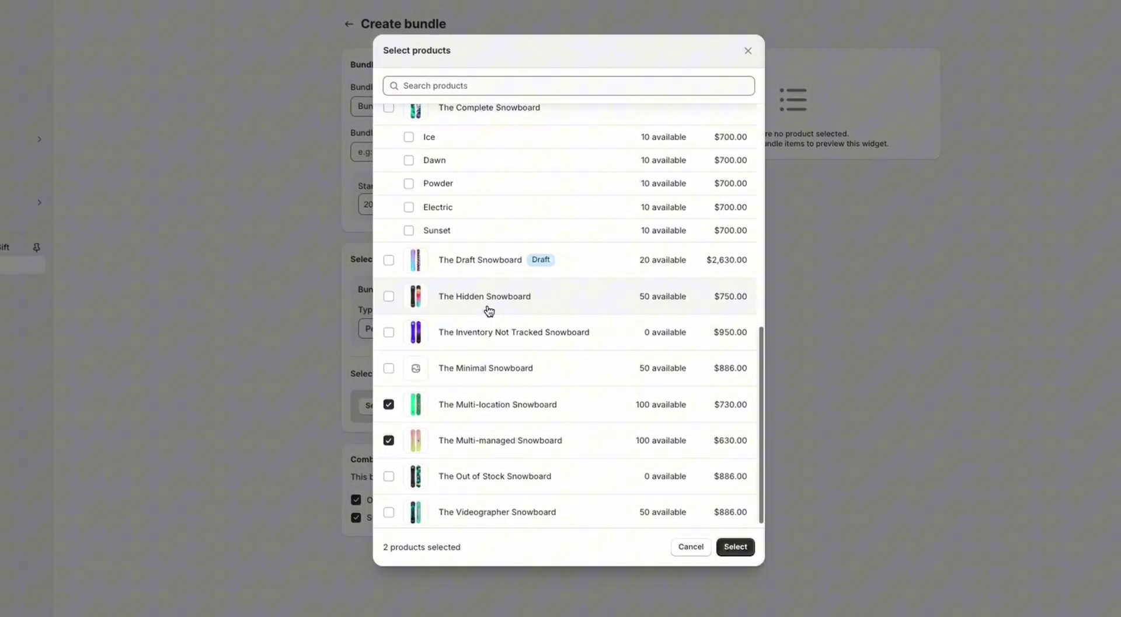
pyautogui.click(493, 252)
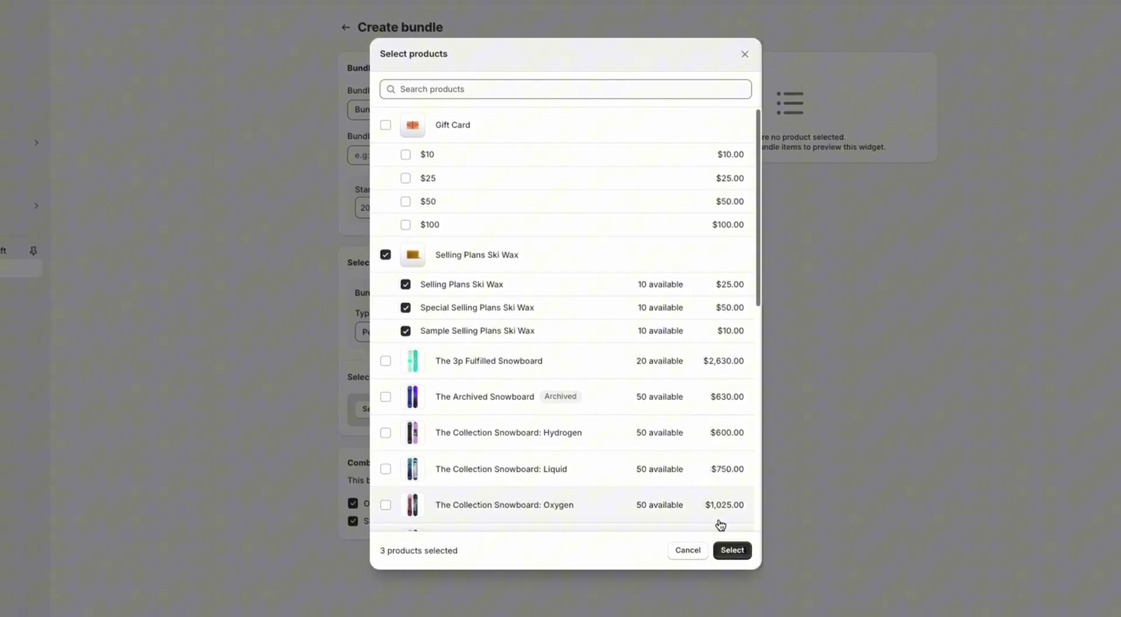
pyautogui.click(734, 548)
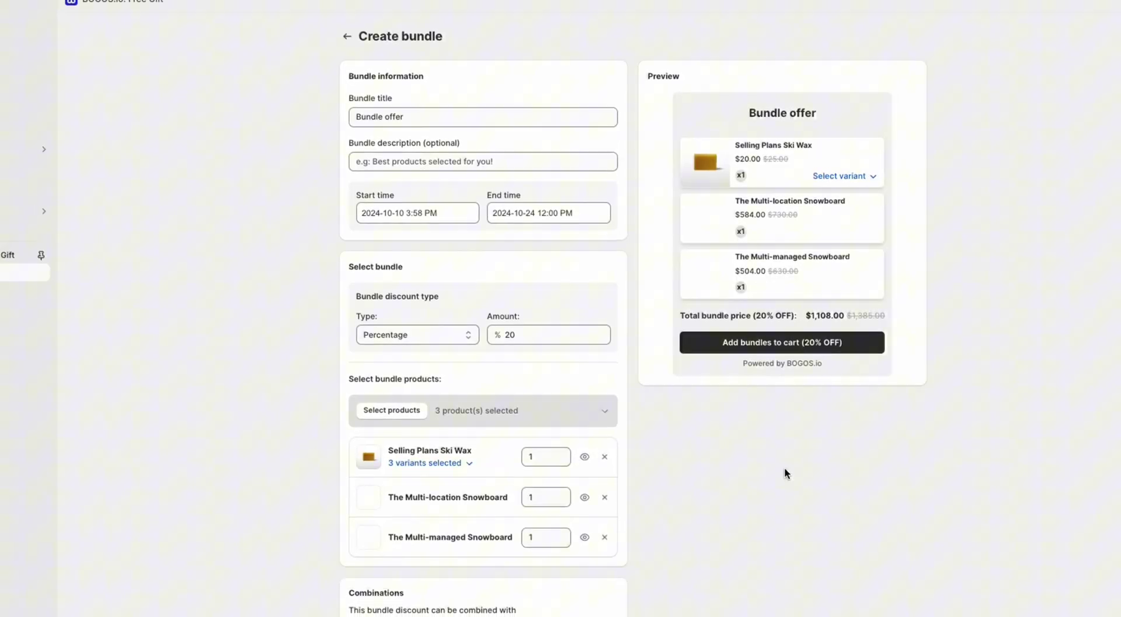
# - Publish the bundle, keeping it combinable with order discounts
pyautogui.scroll(-1, 523, 450)
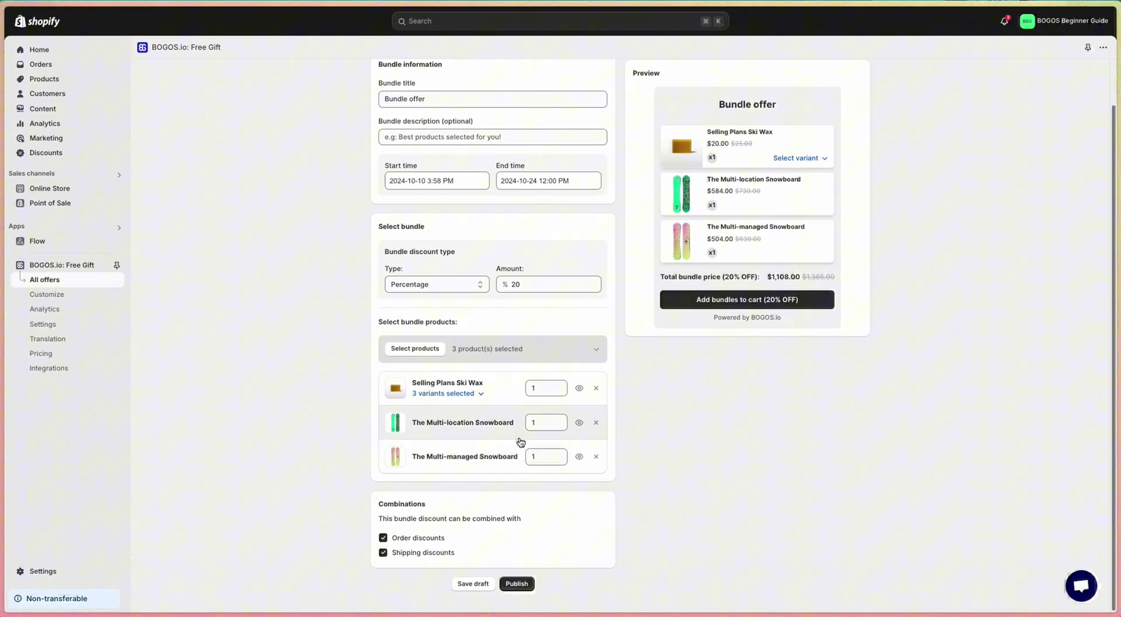
pyautogui.click(426, 537)
pyautogui.click(427, 537)
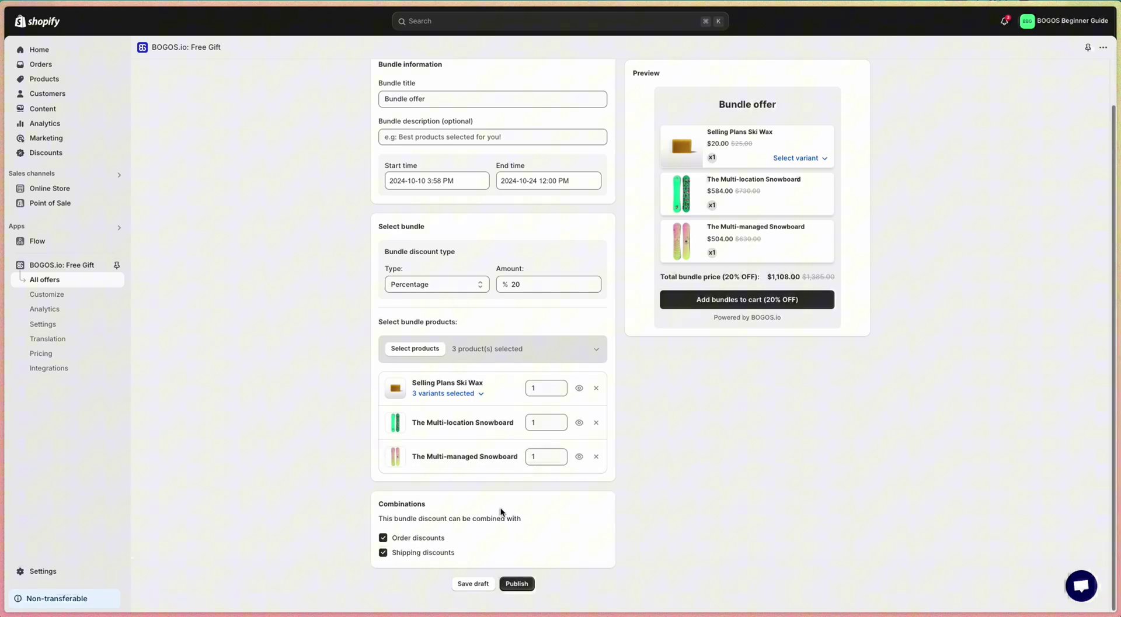
pyautogui.click(517, 583)
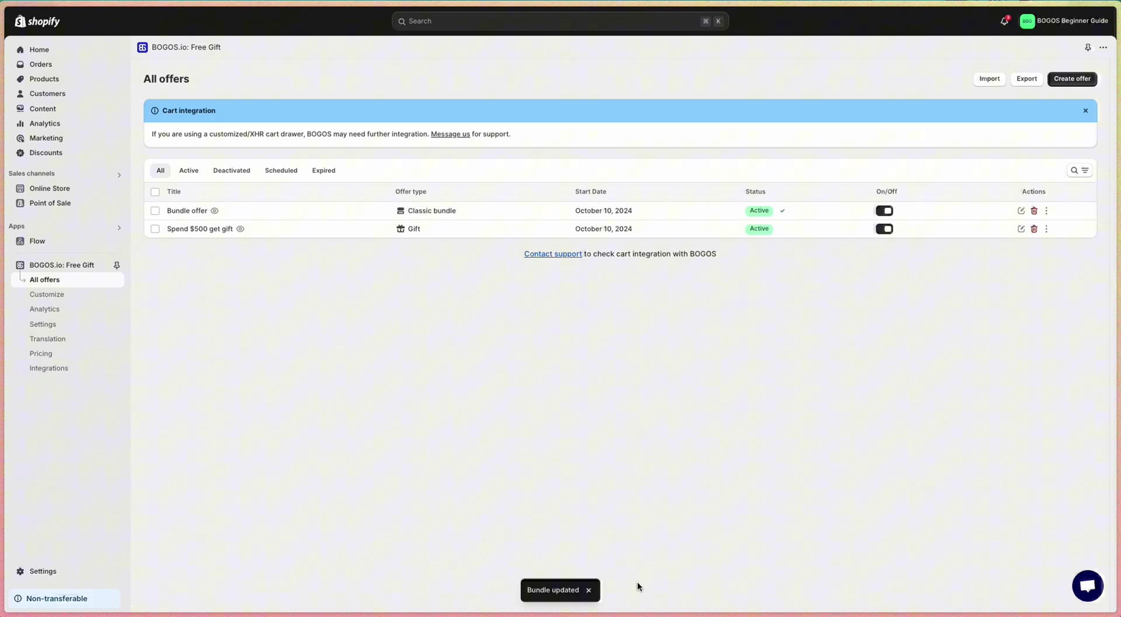
# - Create a new Quantity break bundle offer and replace its default title
pyautogui.click(589, 590)
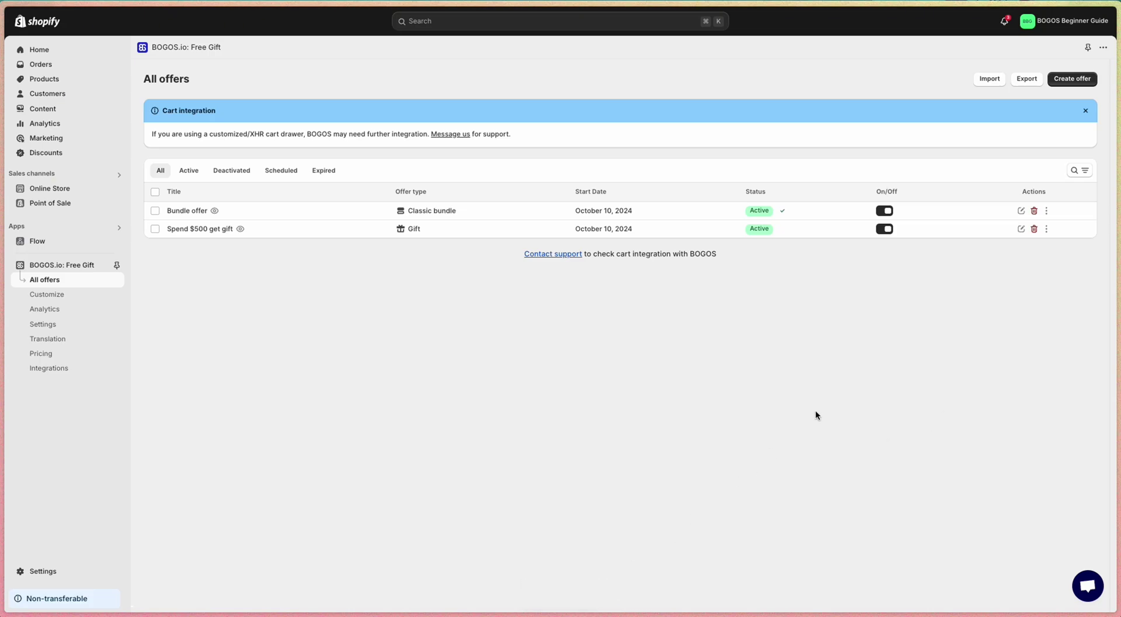
pyautogui.click(1072, 79)
pyautogui.click(586, 418)
pyautogui.click(729, 366)
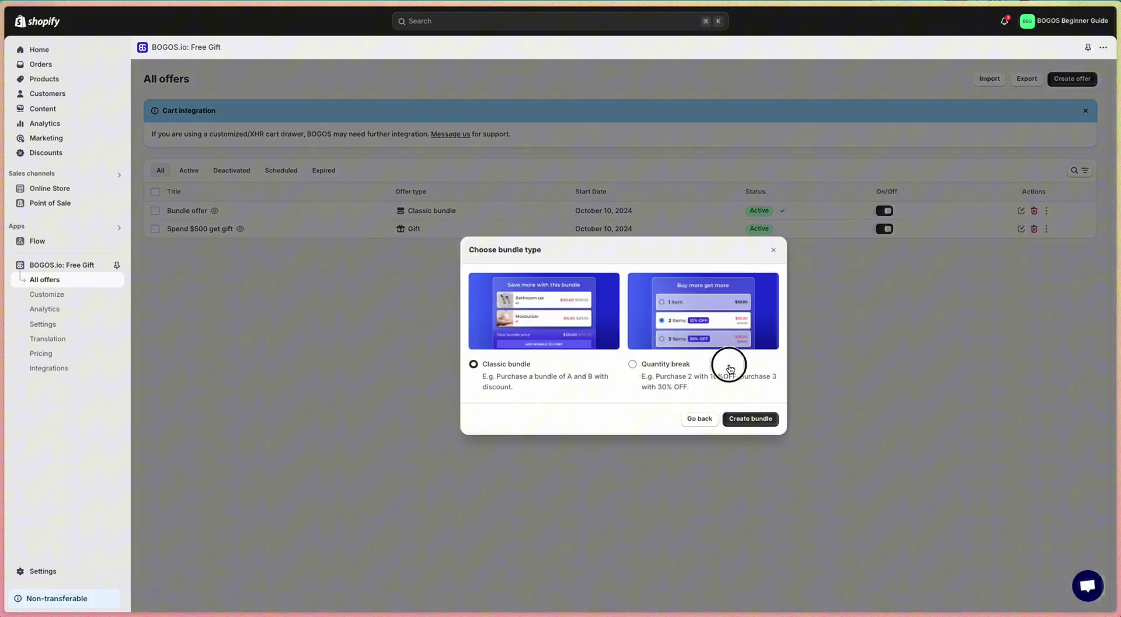
pyautogui.click(741, 419)
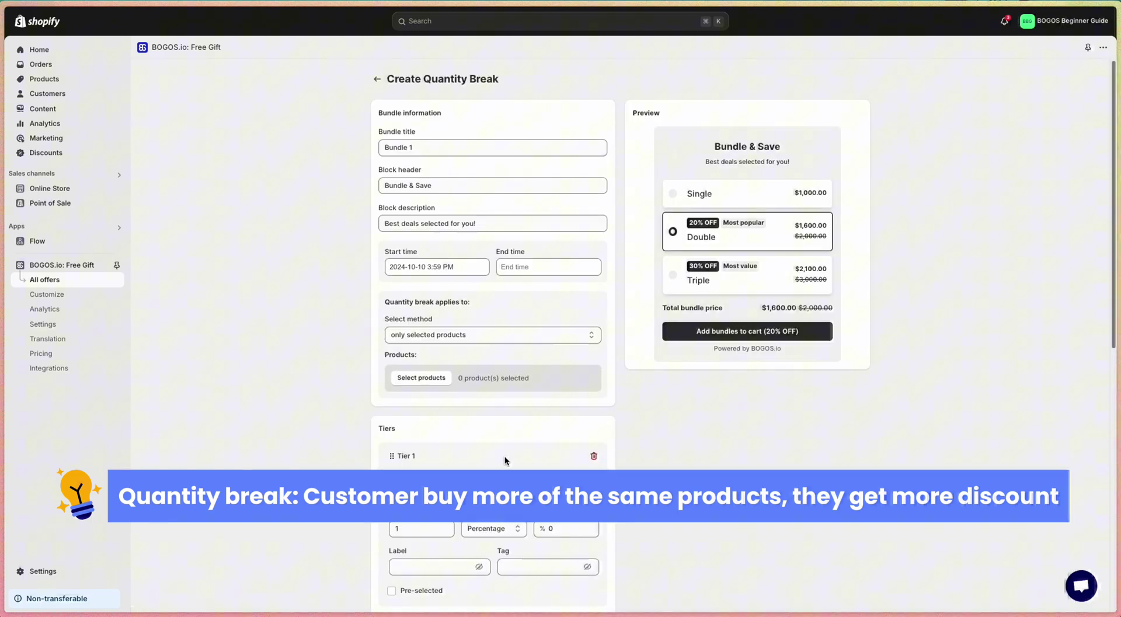
pyautogui.tripleClick(476, 150)
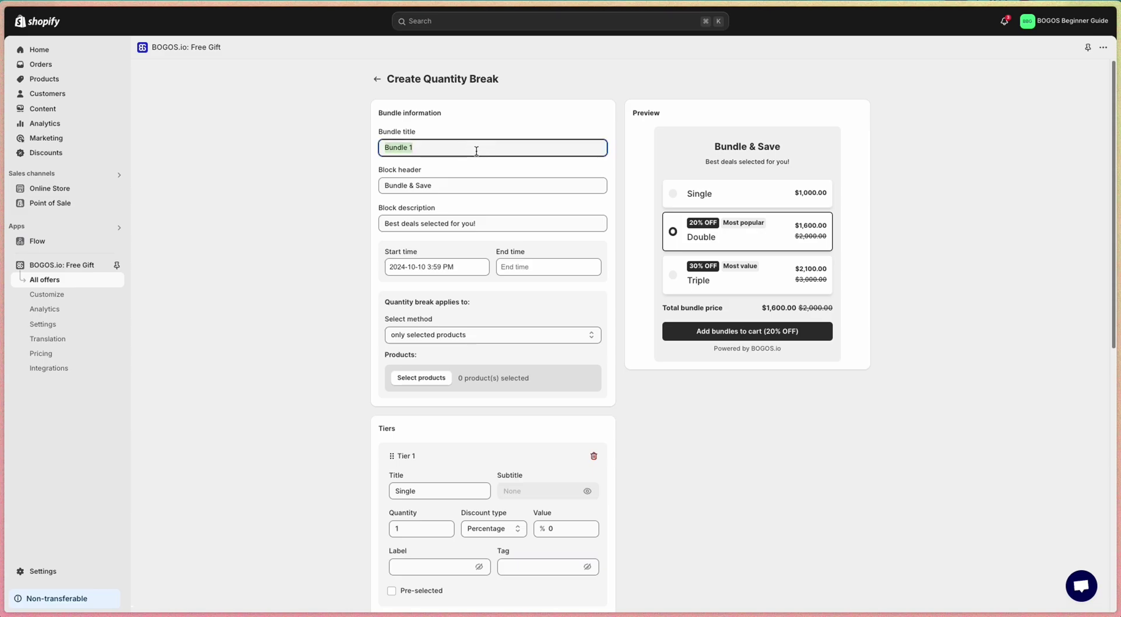
pyautogui.write('Quantity break')
# - Apply the quantity break to selected collections, choosing Automated Collection
pyautogui.click(416, 335)
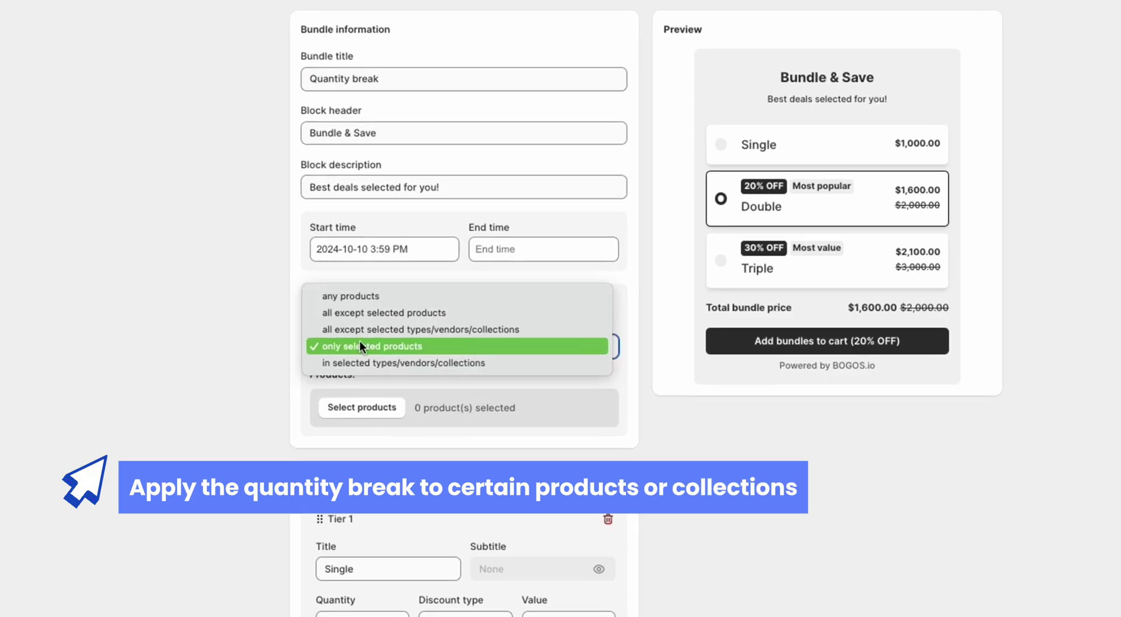
pyautogui.click(349, 348)
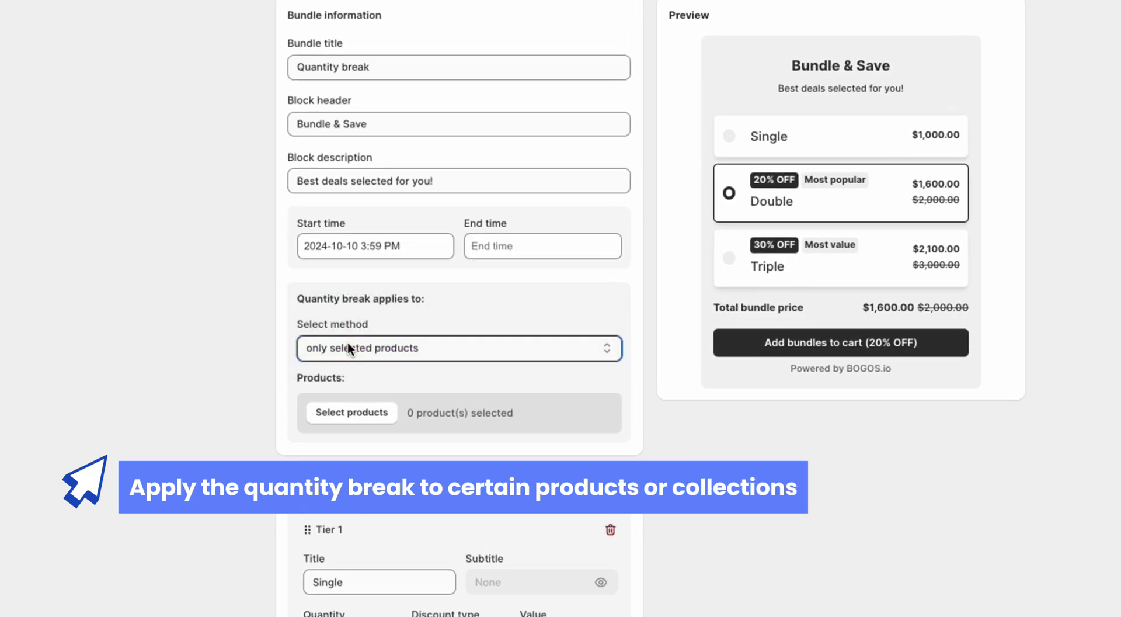
pyautogui.click(348, 344)
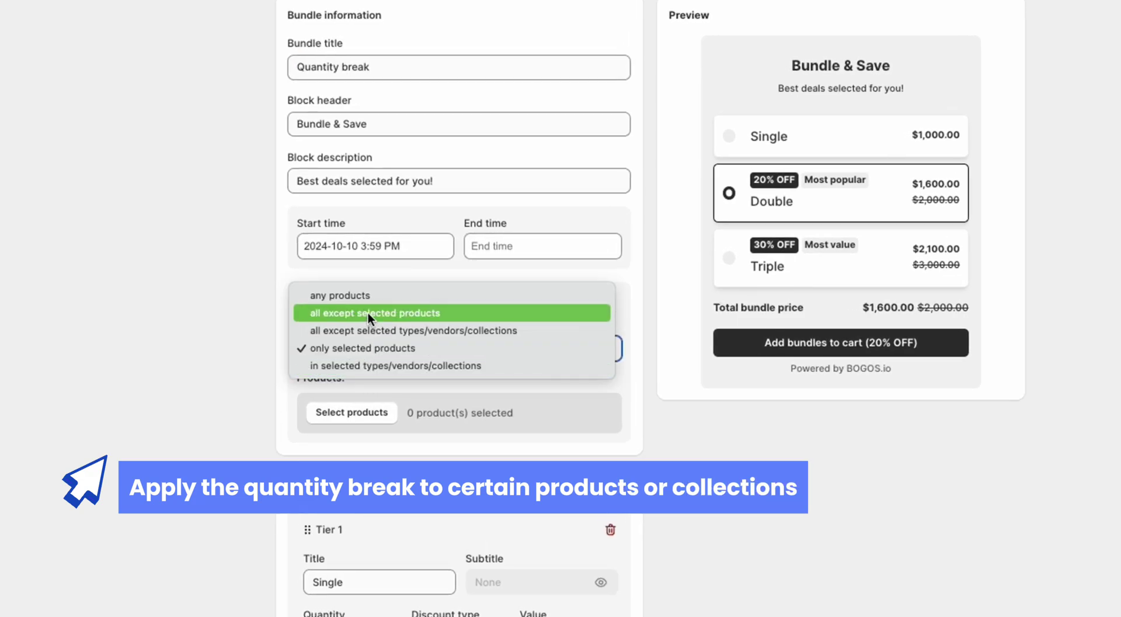
pyautogui.click(368, 363)
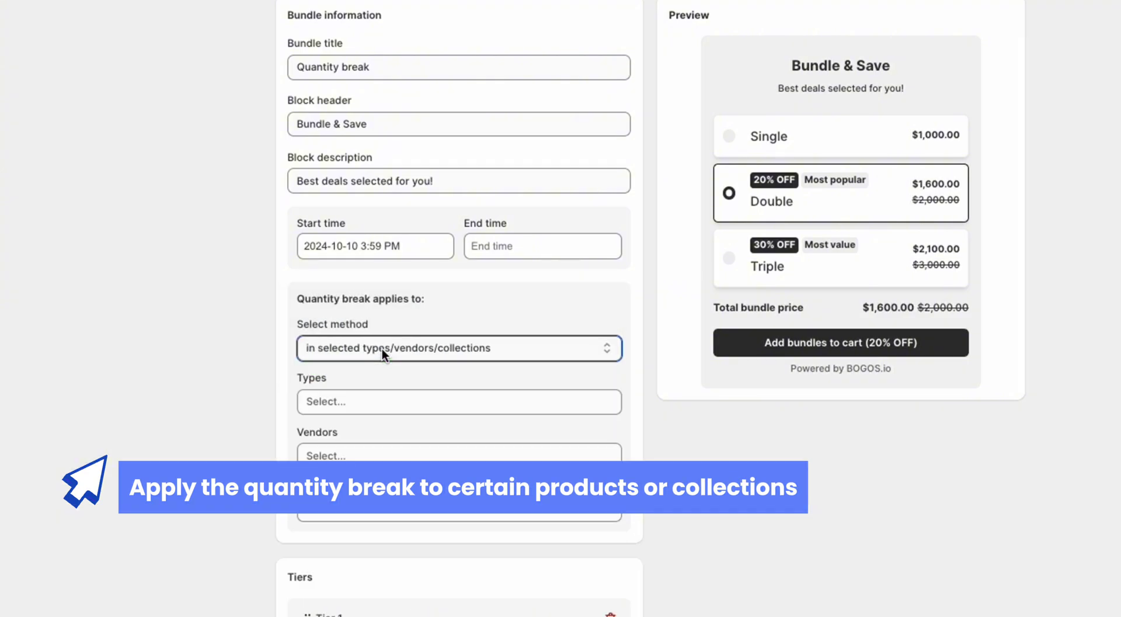
pyautogui.click(346, 503)
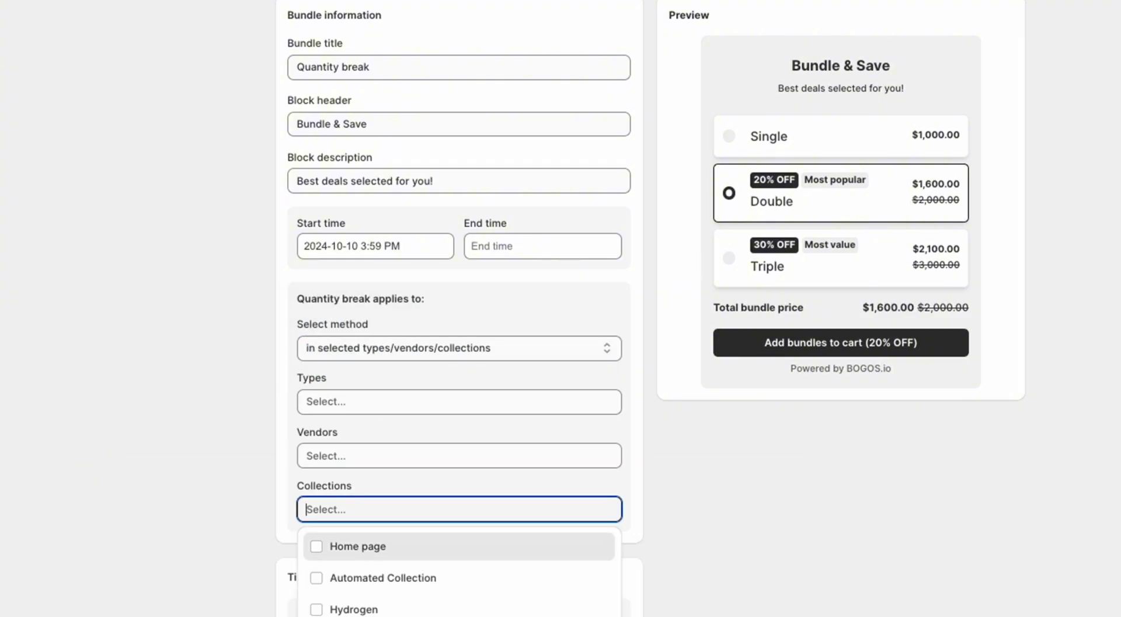
pyautogui.click(369, 577)
pyautogui.press('Escape')
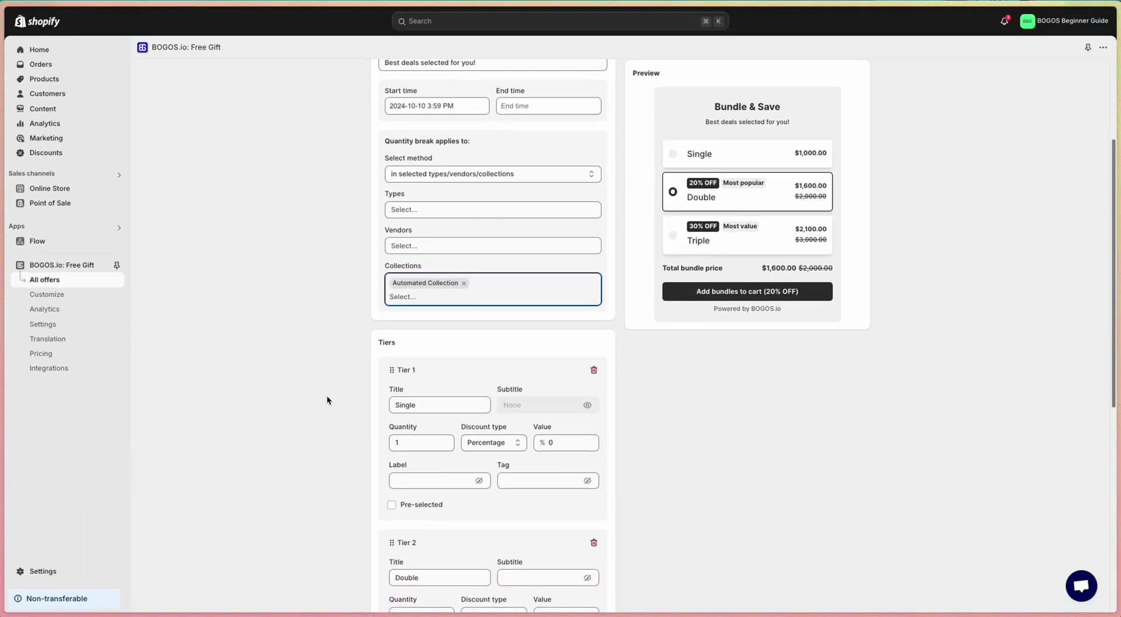
# - Keep the tier discounts with Double pre-selected and publish the quantity break offer
pyautogui.scroll(-1, 327, 400)
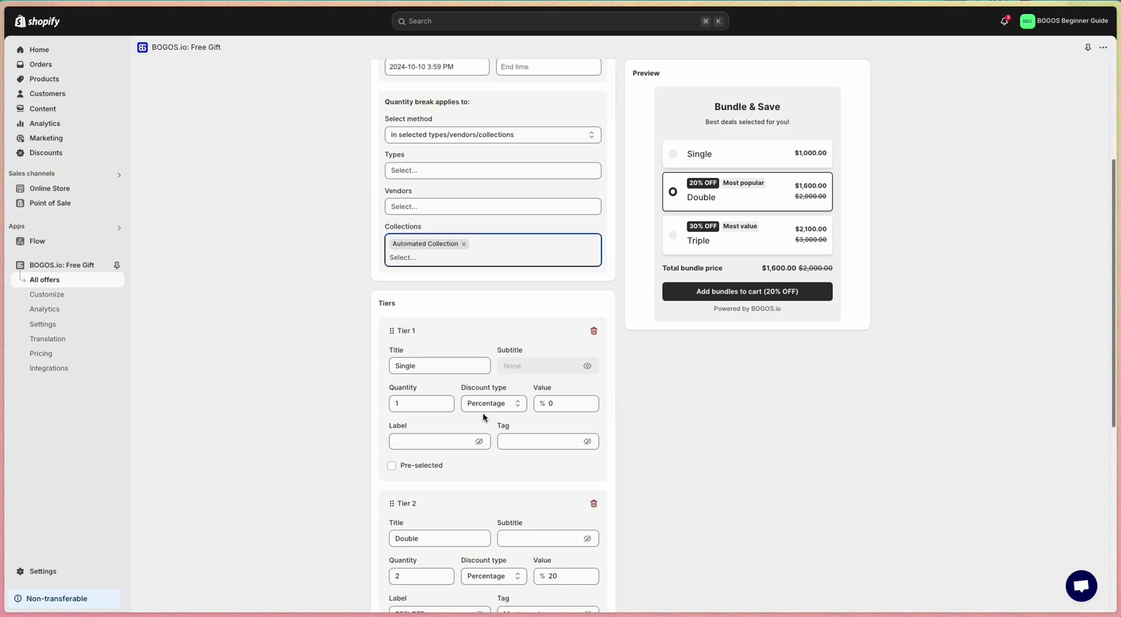
pyautogui.click(573, 402)
pyautogui.doubleClick(571, 404)
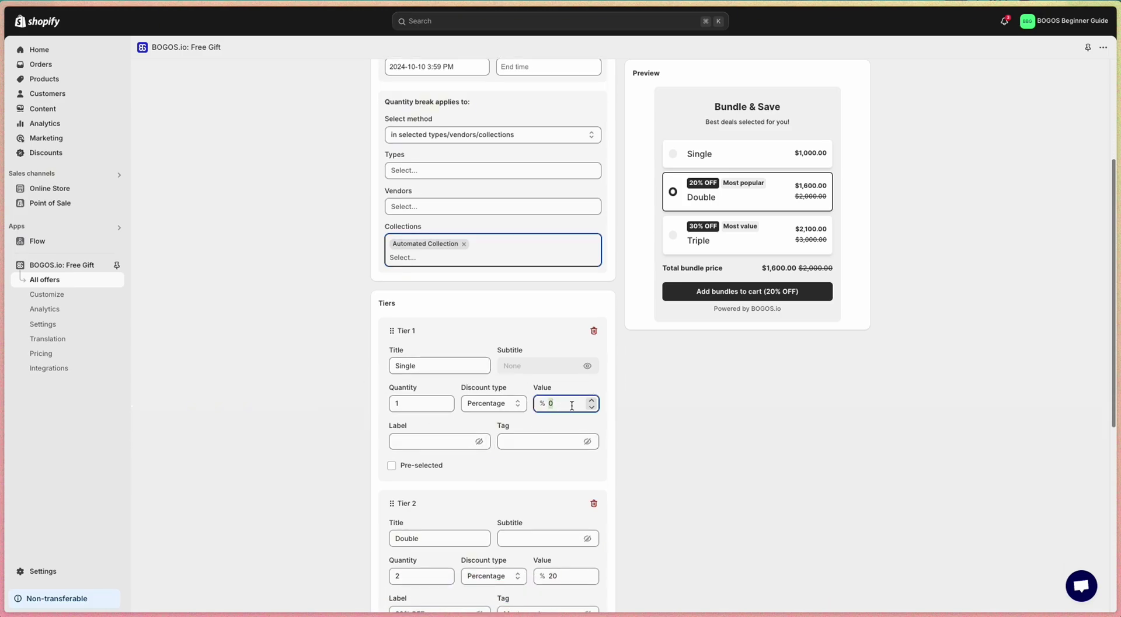
pyautogui.click(732, 415)
pyautogui.scroll(-5, 732, 415)
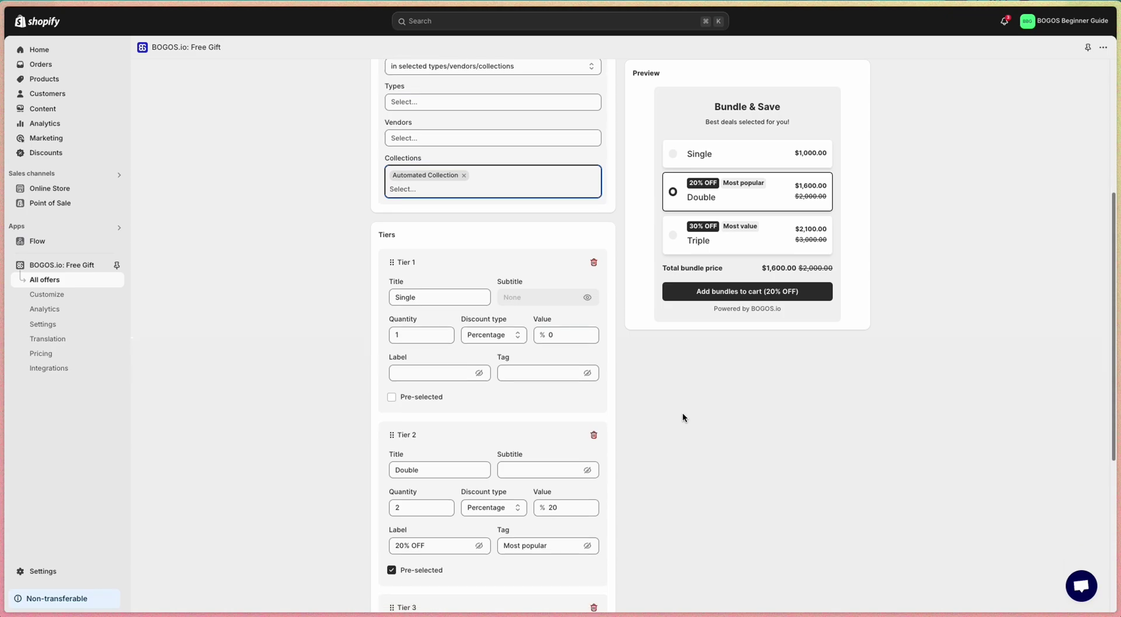
pyautogui.click(505, 334)
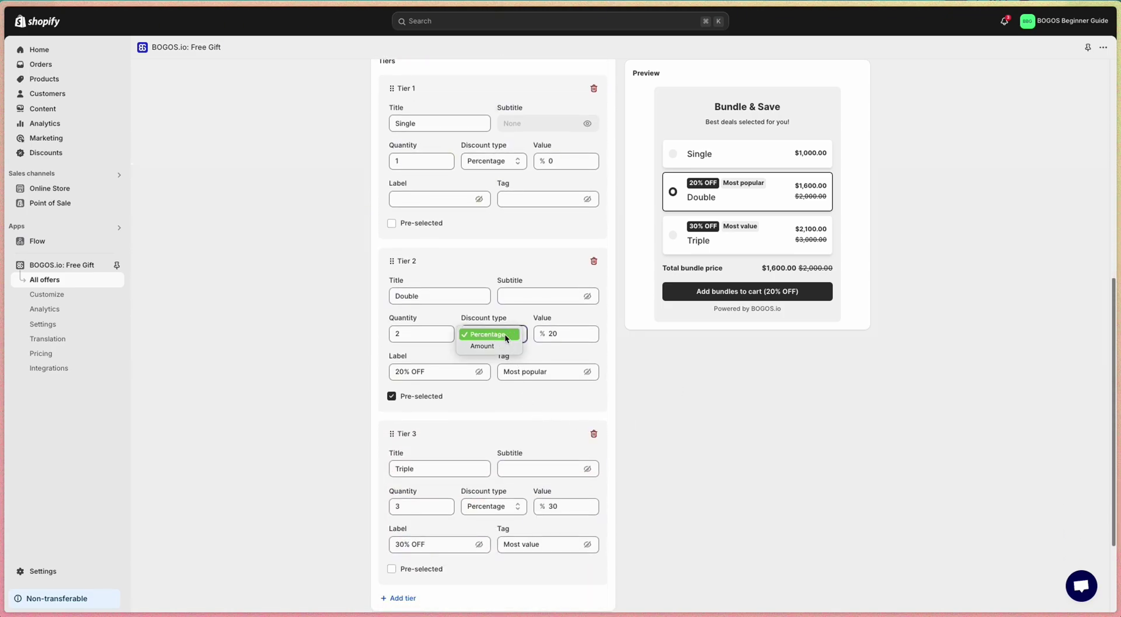
pyautogui.click(504, 334)
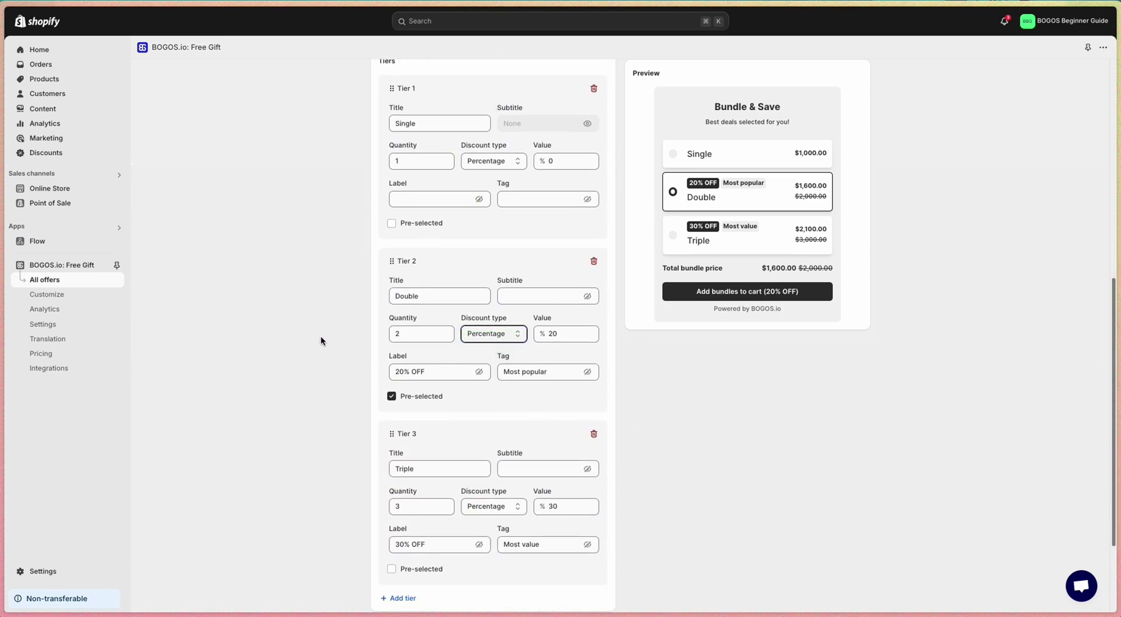
pyautogui.click(431, 396)
pyautogui.click(431, 397)
pyautogui.click(431, 397)
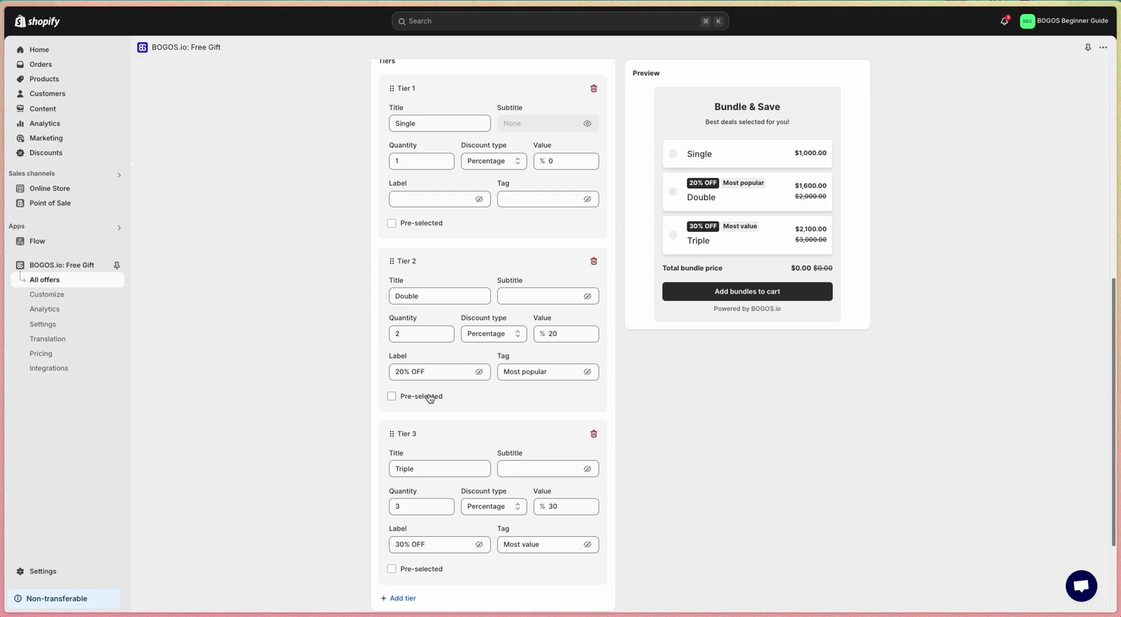
pyautogui.click(430, 397)
pyautogui.scroll(-3, 472, 385)
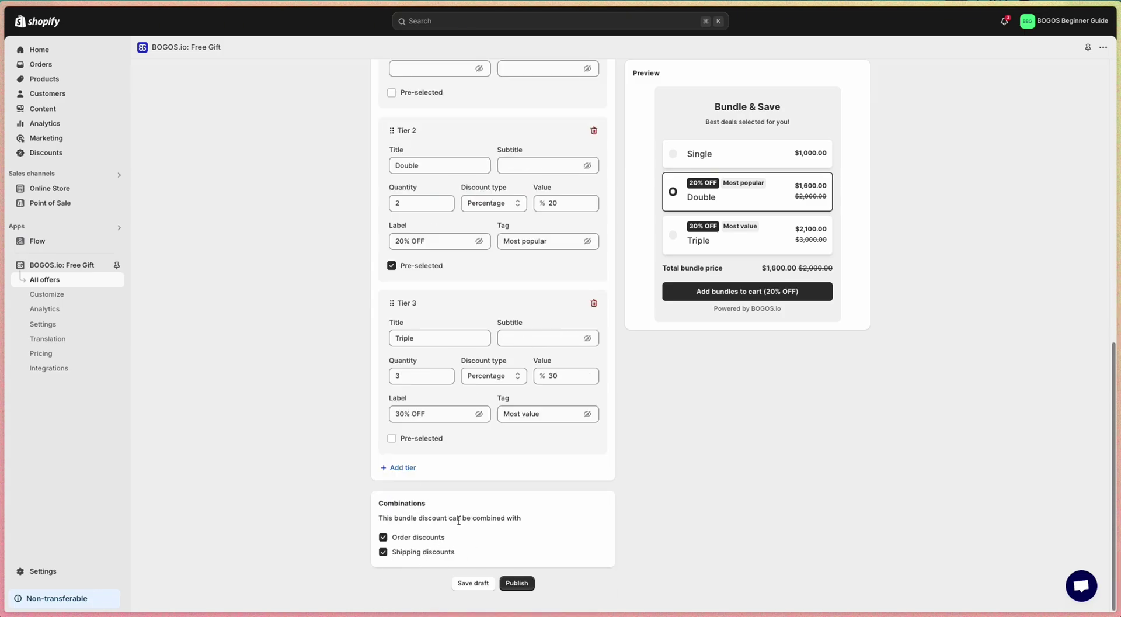
pyautogui.click(516, 583)
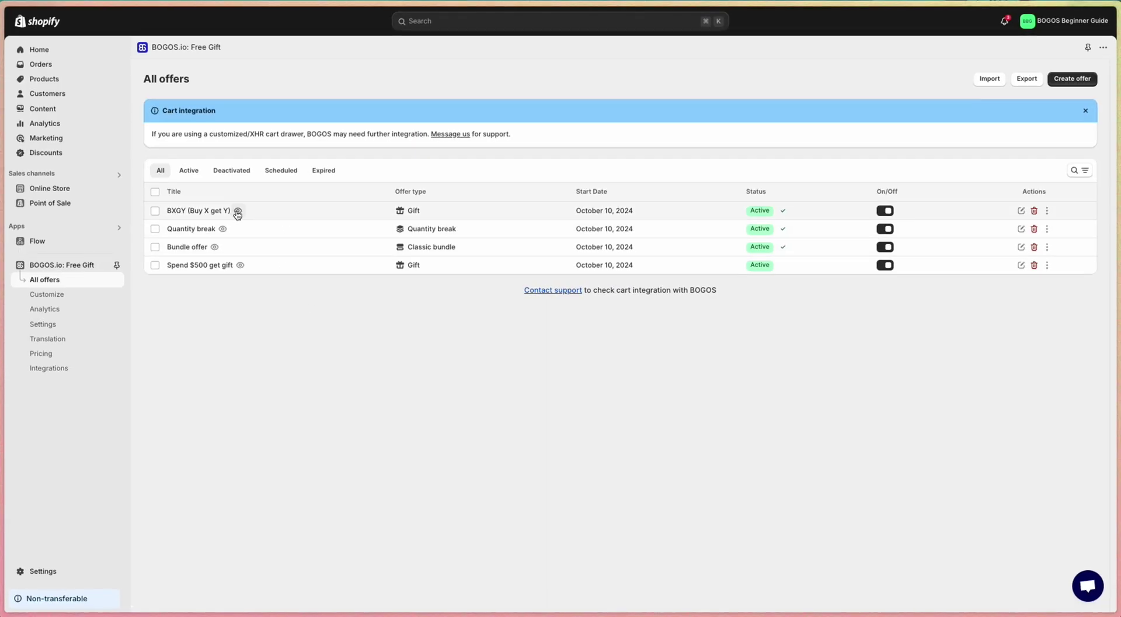
# - Preview the BXGY offer on the storefront, noting the storefront viewing and app embed requirements
pyautogui.click(237, 212)
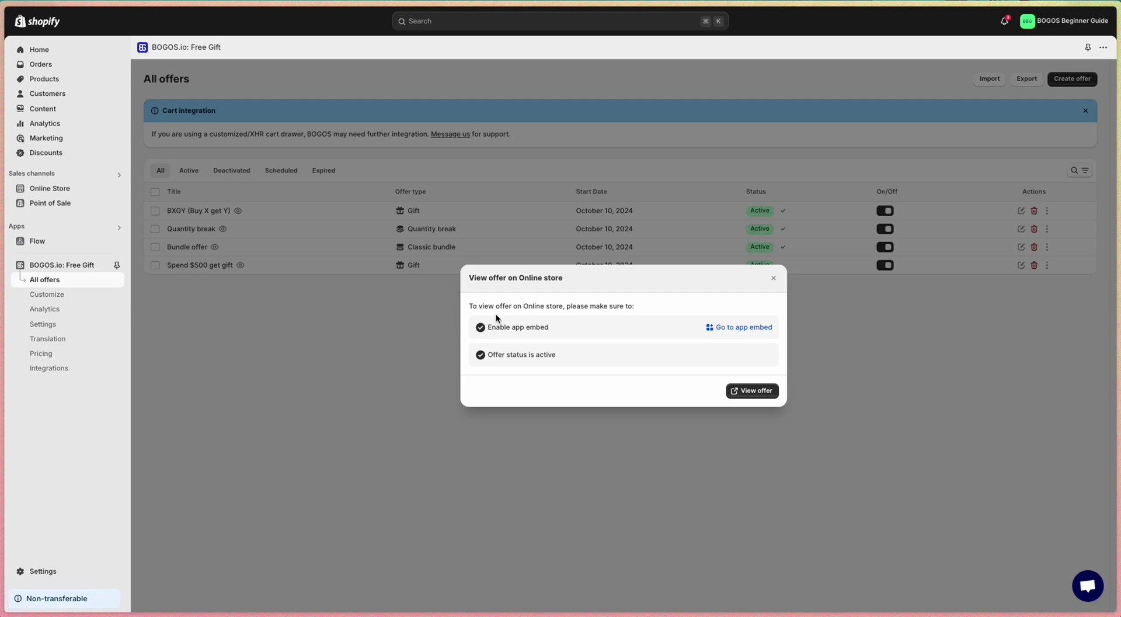
pyautogui.moveTo(492, 303); pyautogui.dragTo(634, 304)
pyautogui.moveTo(512, 327); pyautogui.dragTo(566, 335)
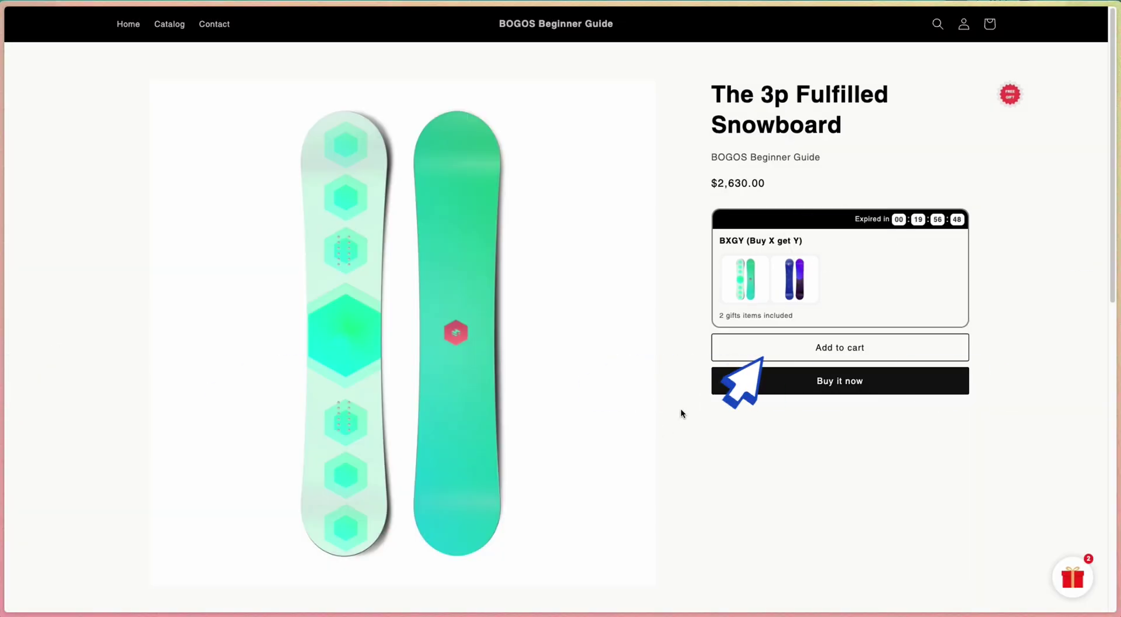
# - Add the 3p Fulfilled Snowboard to the cart and claim Hydrogen and The Archived Snowboard as free gifts
pyautogui.click(804, 348)
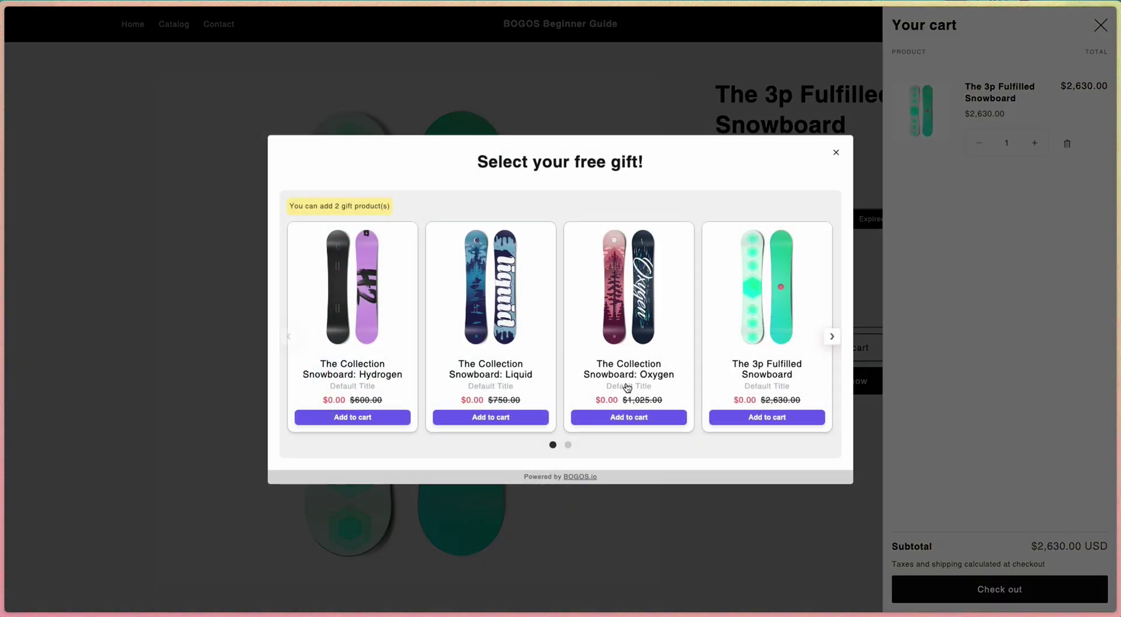
pyautogui.click(832, 335)
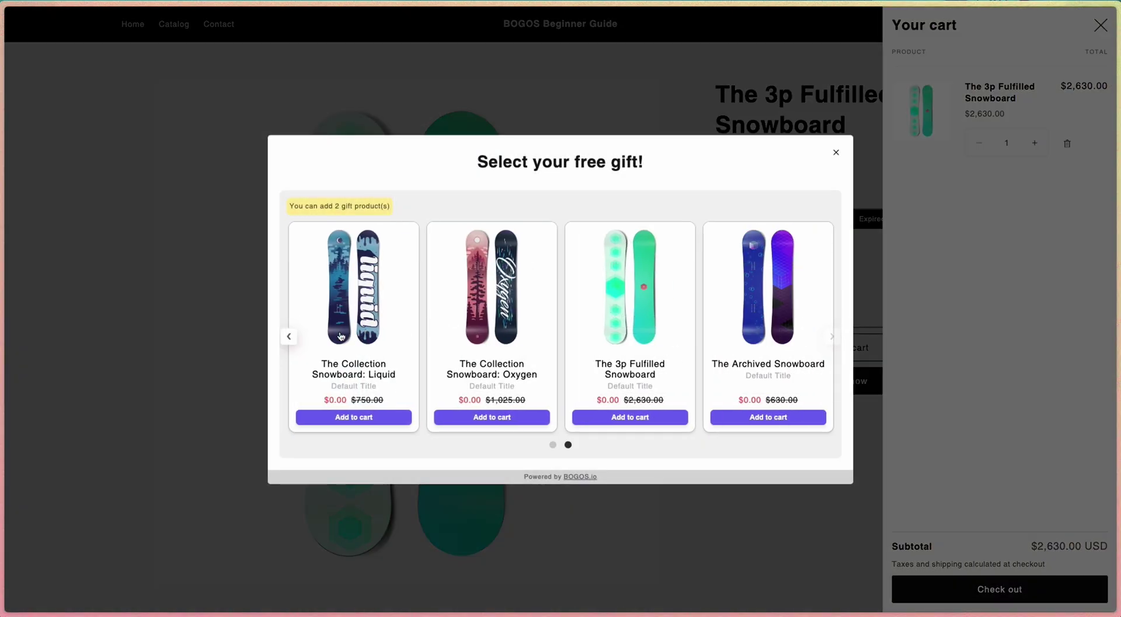
pyautogui.click(288, 336)
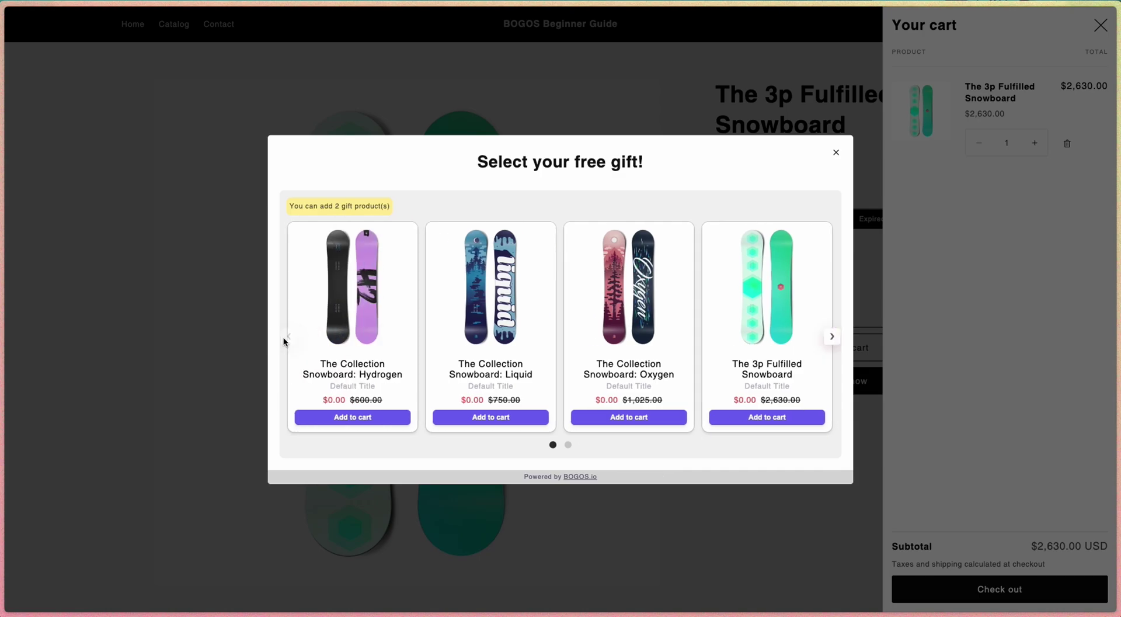
pyautogui.click(352, 417)
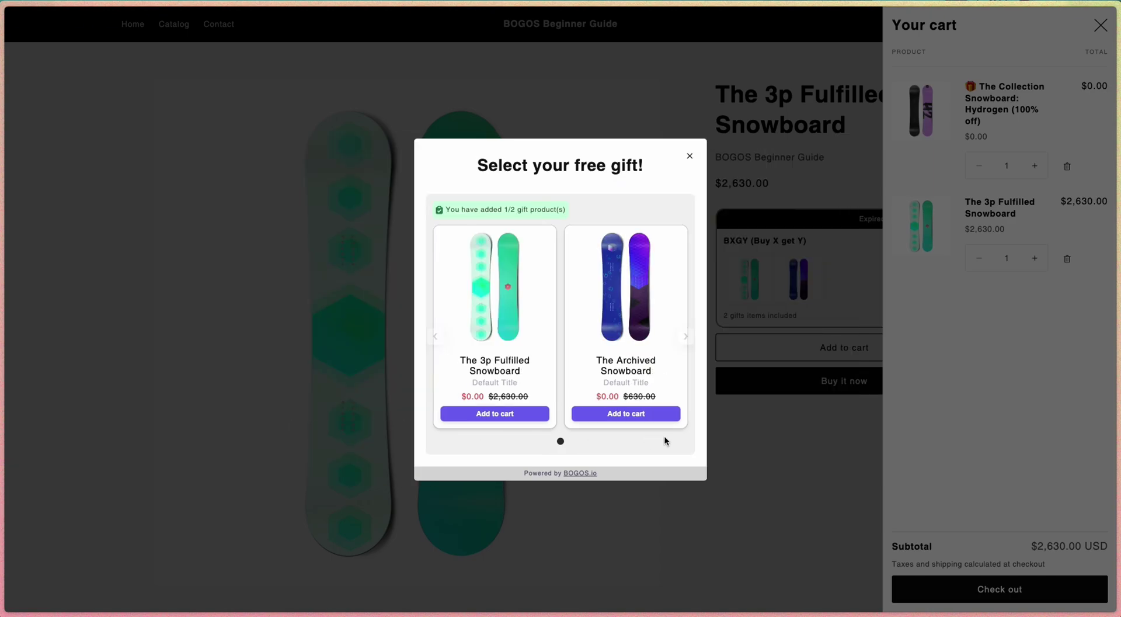
pyautogui.click(626, 414)
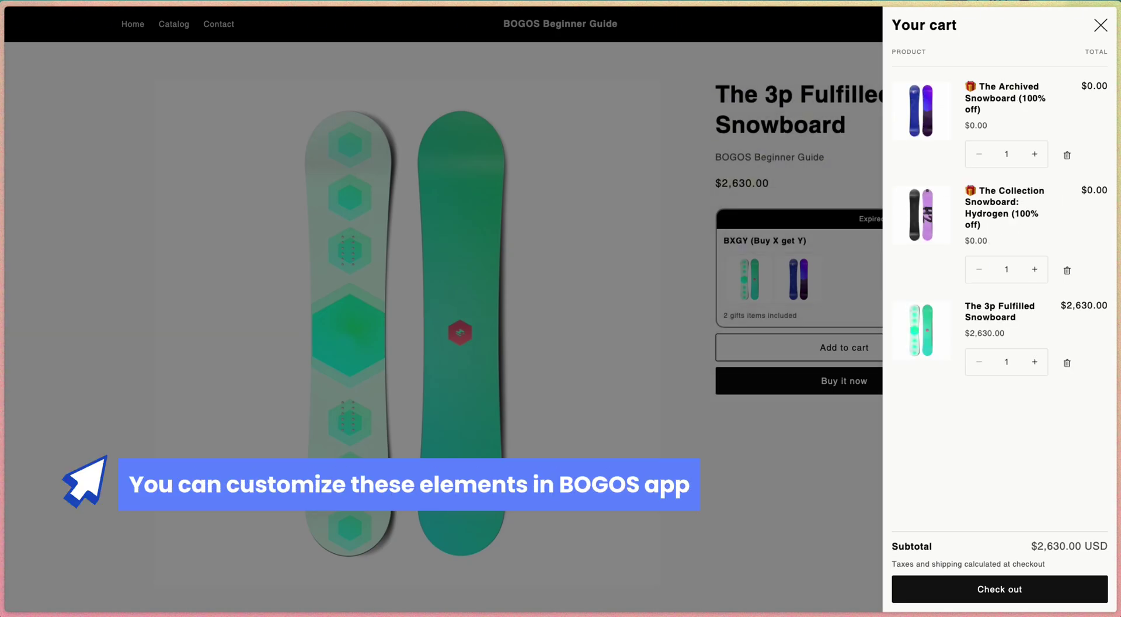
pyautogui.click(618, 433)
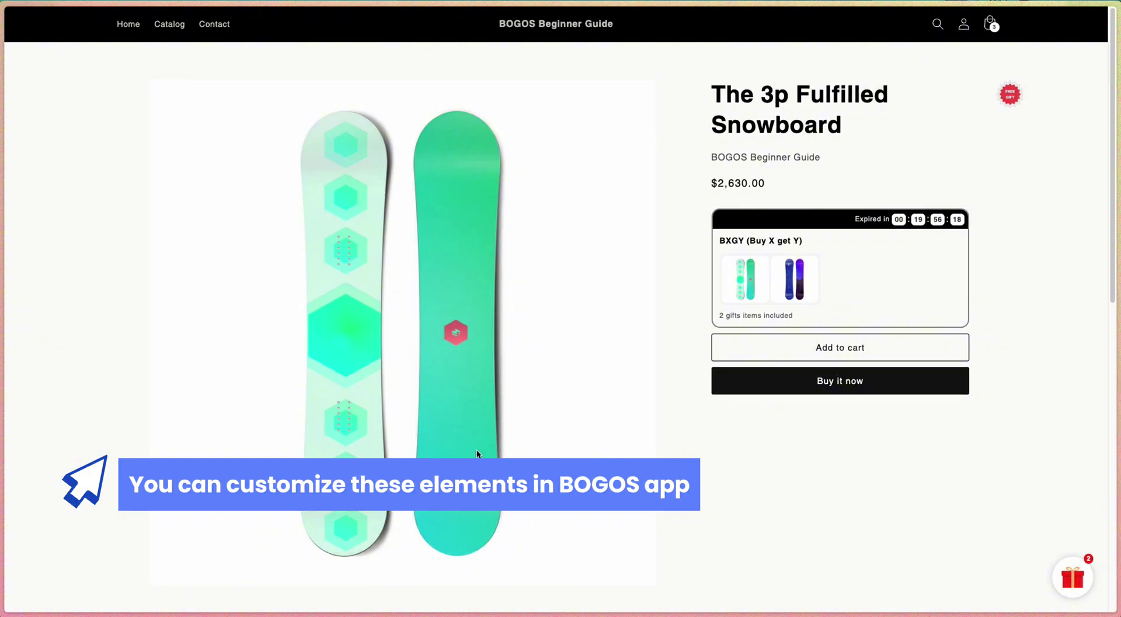
pyautogui.scroll(-1, 476, 450)
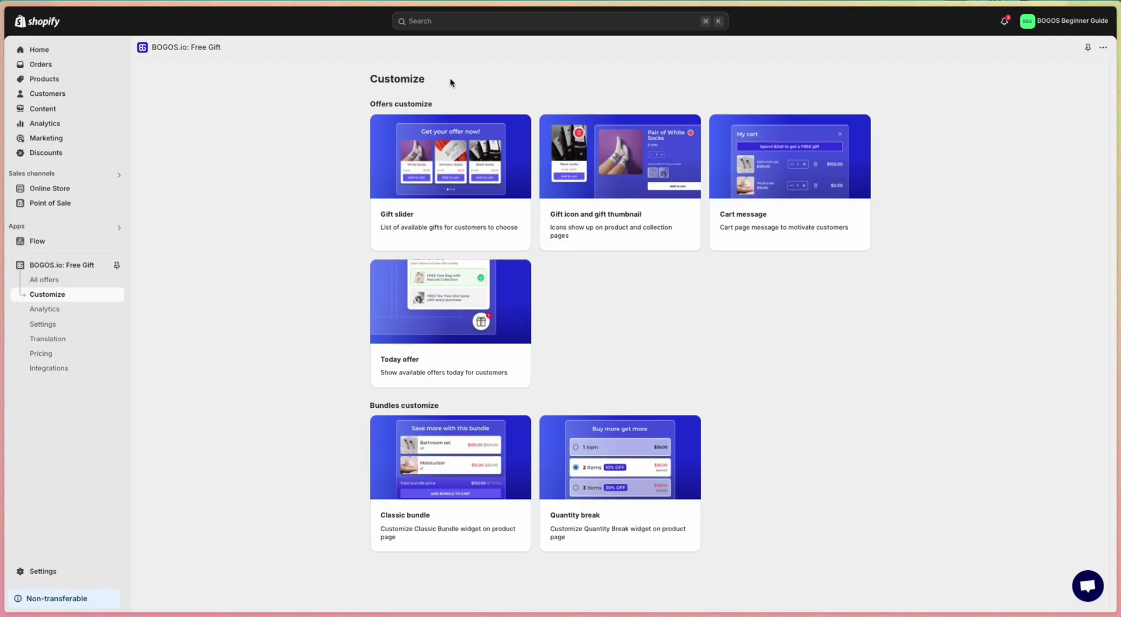
# - Open the Gift slider customization and set its grouping to Show gifts by offers
pyautogui.doubleClick(405, 78)
pyautogui.click(322, 214)
pyautogui.tripleClick(386, 404)
pyautogui.click(308, 404)
pyautogui.click(445, 211)
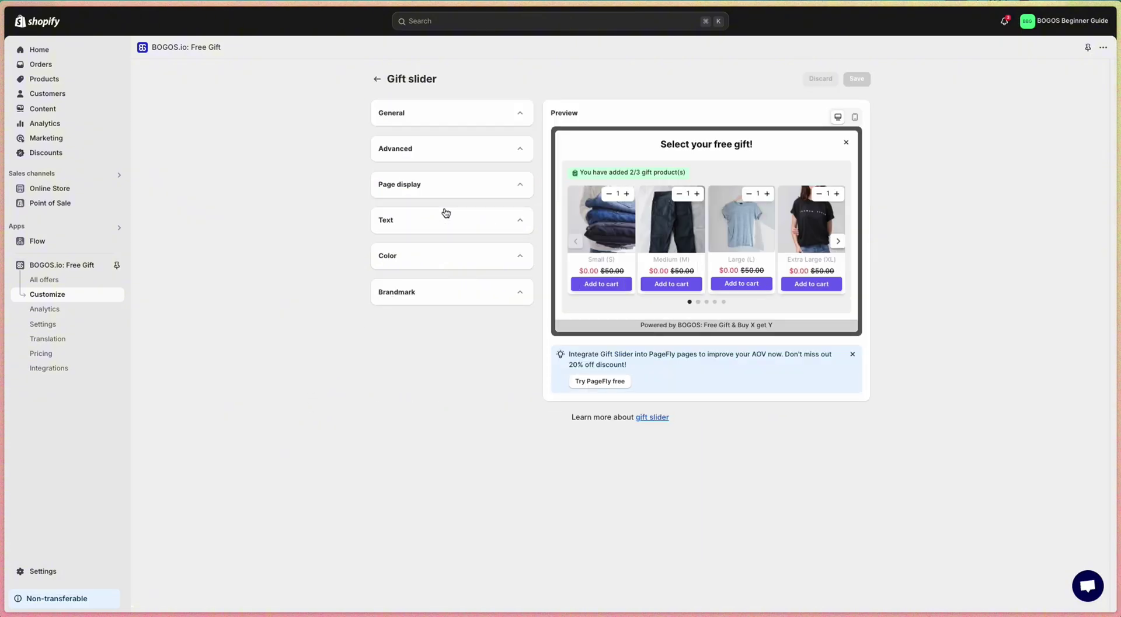
pyautogui.click(459, 124)
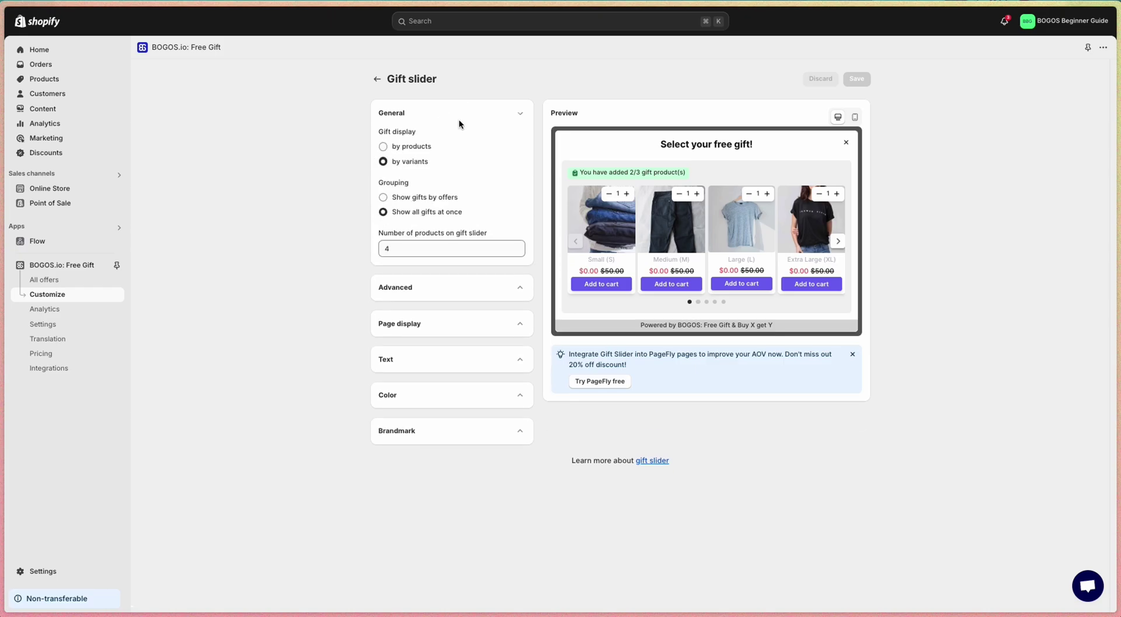
pyautogui.click(421, 201)
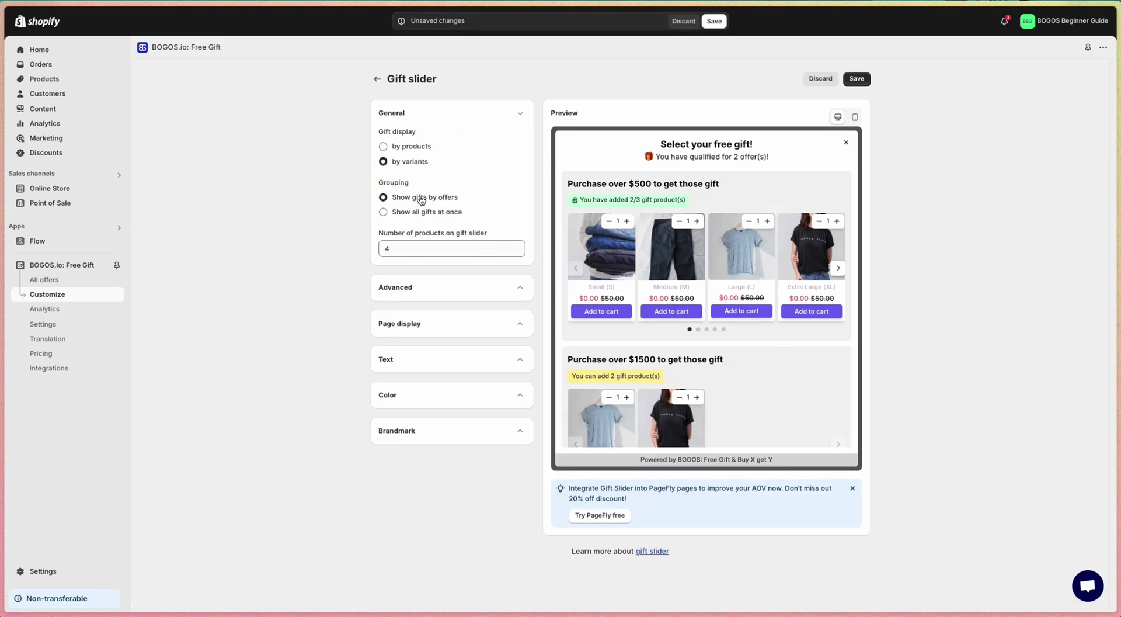
# - Limit the gift slider's page display to Home, Cart, Product and Collection pages
pyautogui.click(519, 113)
pyautogui.click(422, 184)
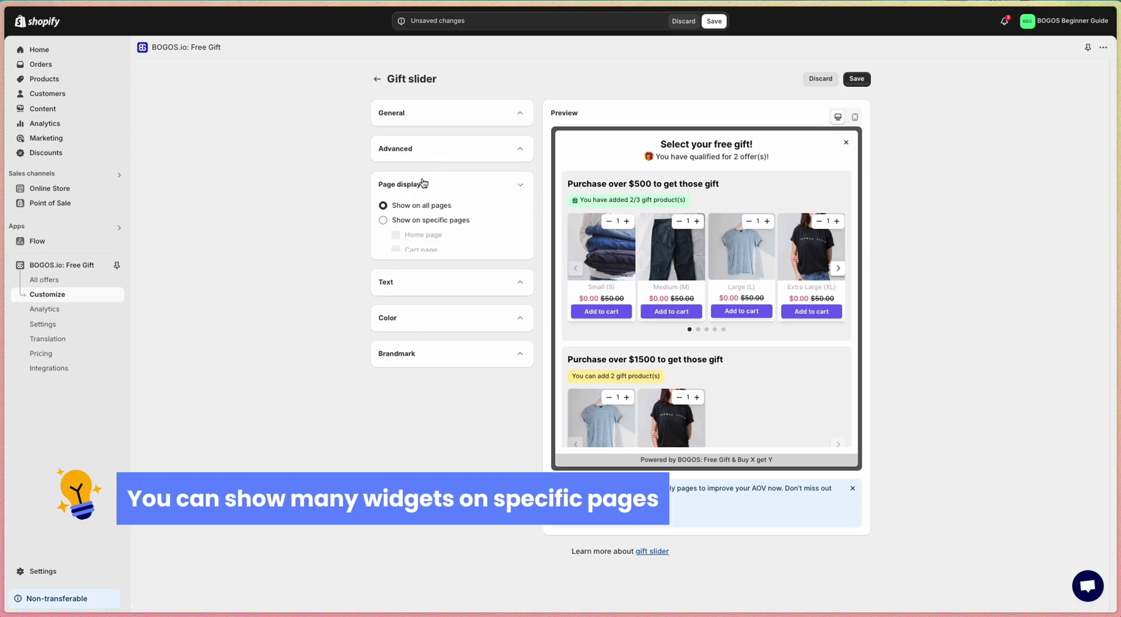
pyautogui.click(426, 220)
pyautogui.click(427, 236)
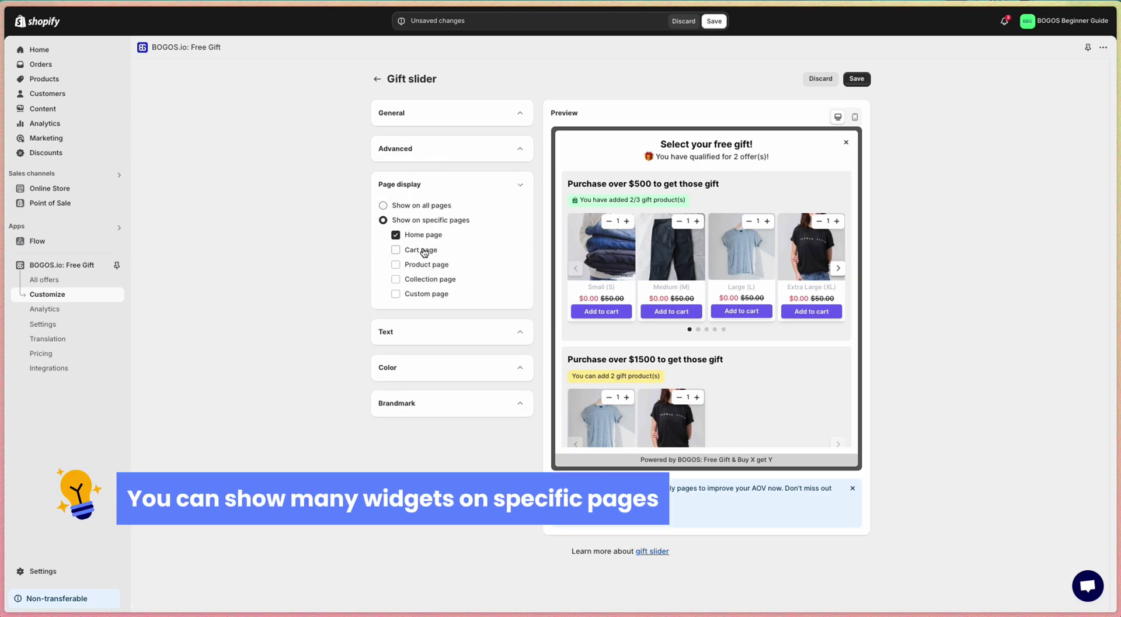
pyautogui.click(425, 251)
pyautogui.click(421, 265)
pyautogui.click(422, 281)
pyautogui.click(510, 189)
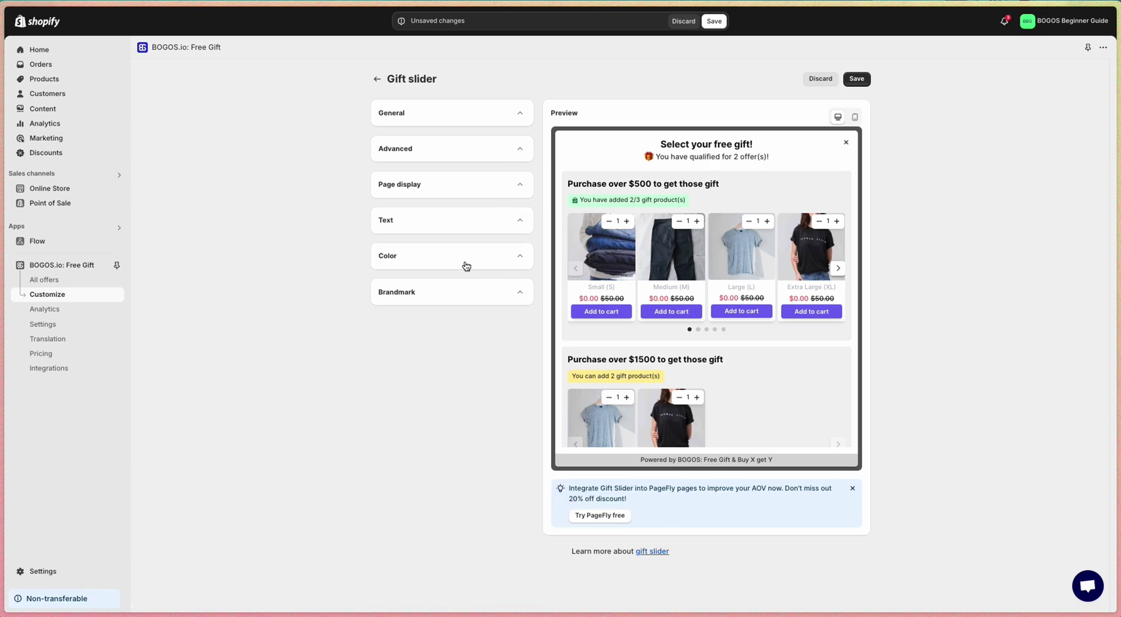
pyautogui.click(470, 219)
pyautogui.click(470, 219)
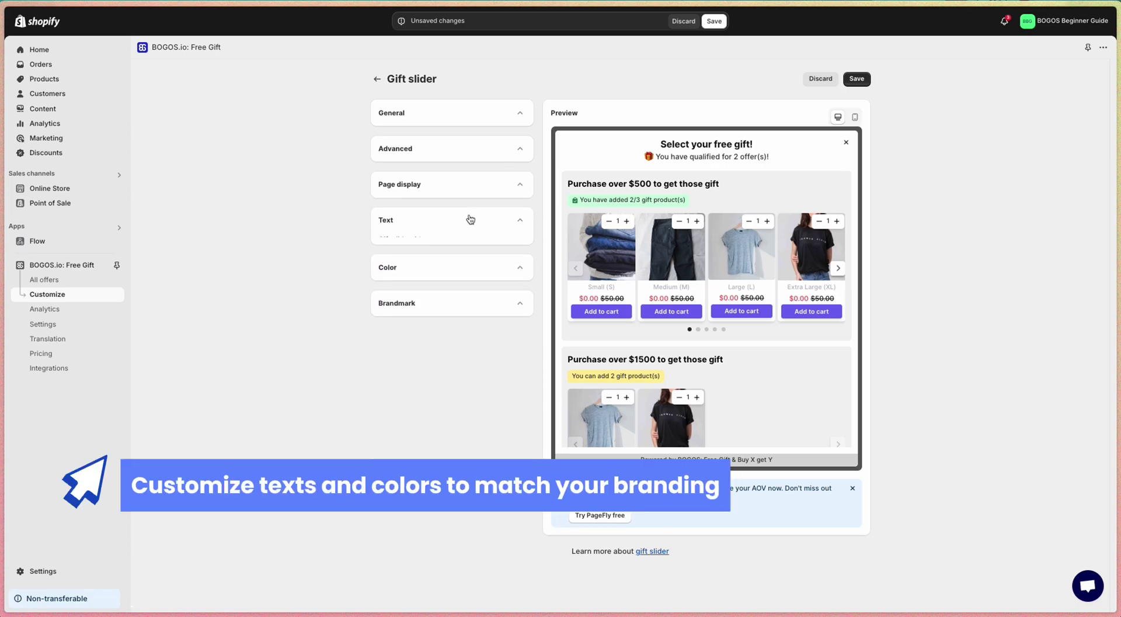
pyautogui.click(473, 257)
# - Set the gift slider's button background to dark teal #07293b and save the changes
pyautogui.scroll(-3, 508, 444)
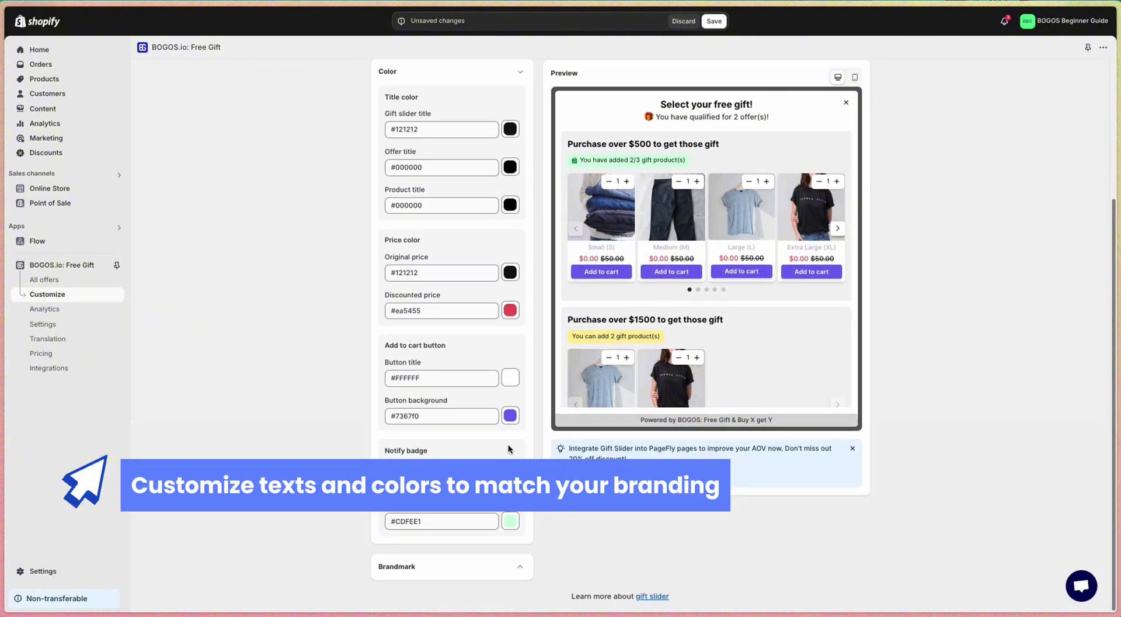
pyautogui.click(509, 415)
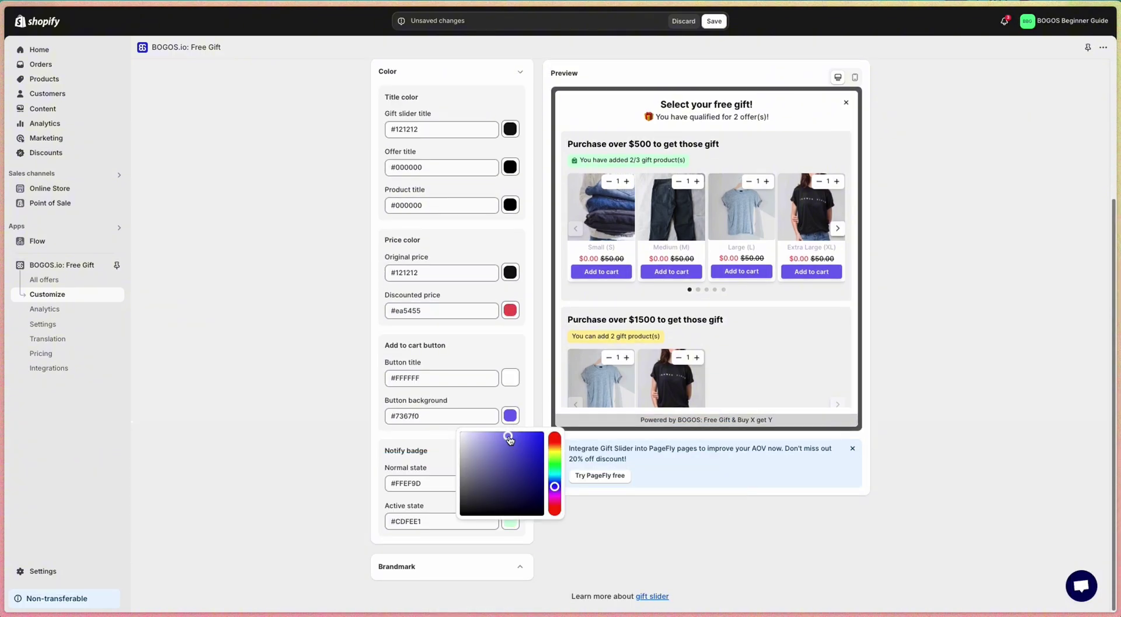
pyautogui.moveTo(512, 439); pyautogui.dragTo(534, 496)
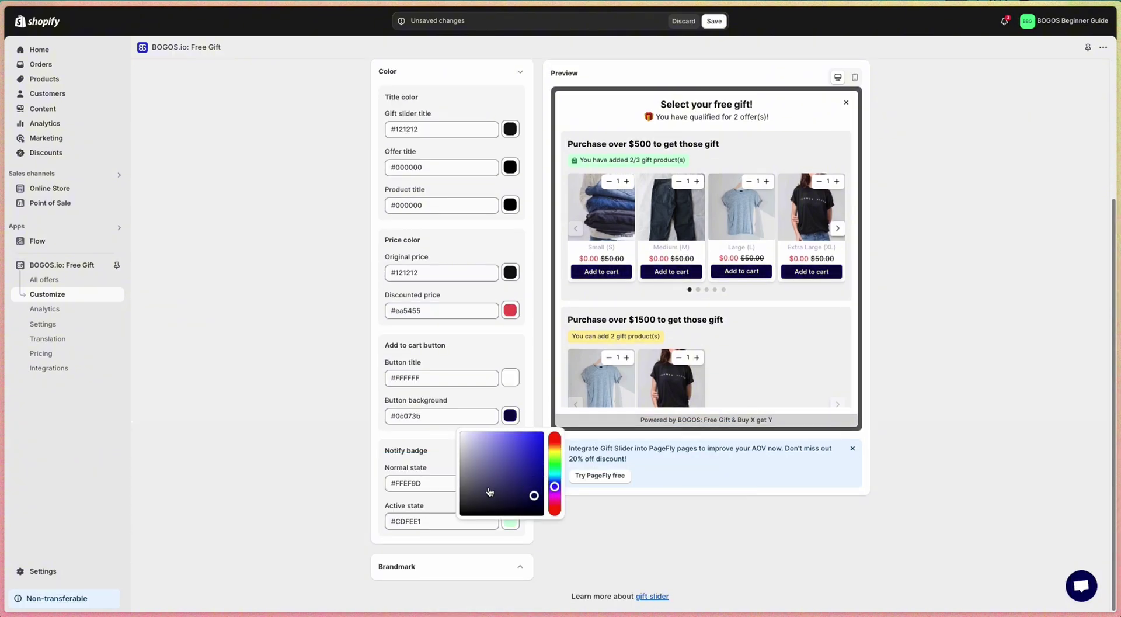
pyautogui.click(349, 412)
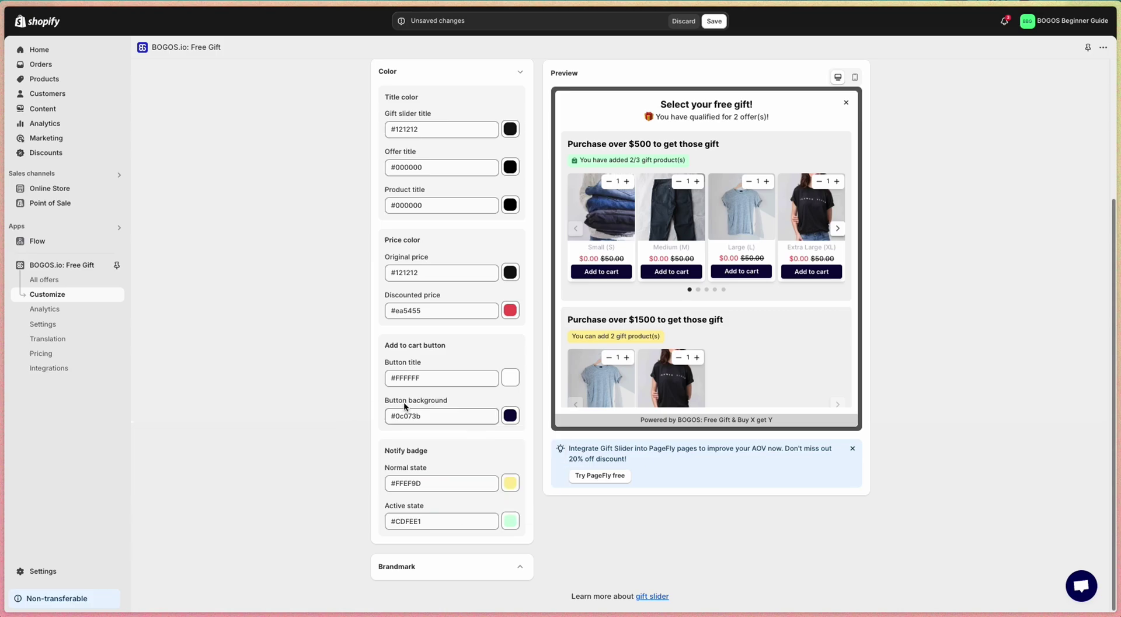
pyautogui.click(509, 416)
pyautogui.moveTo(554, 491); pyautogui.dragTo(555, 480)
pyautogui.click(336, 450)
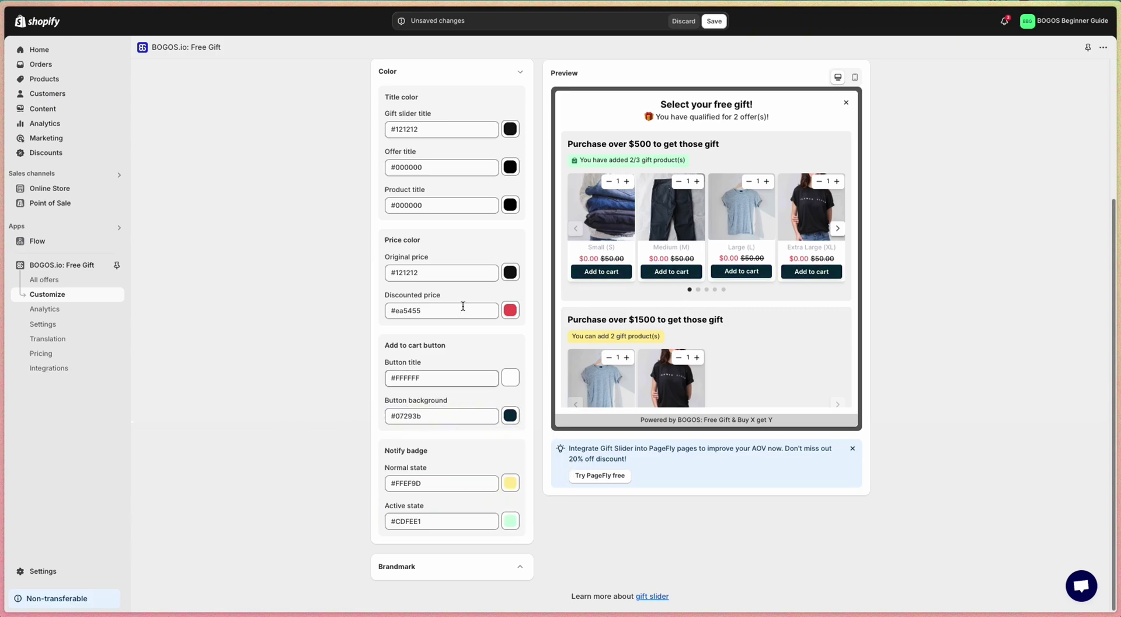
pyautogui.click(714, 23)
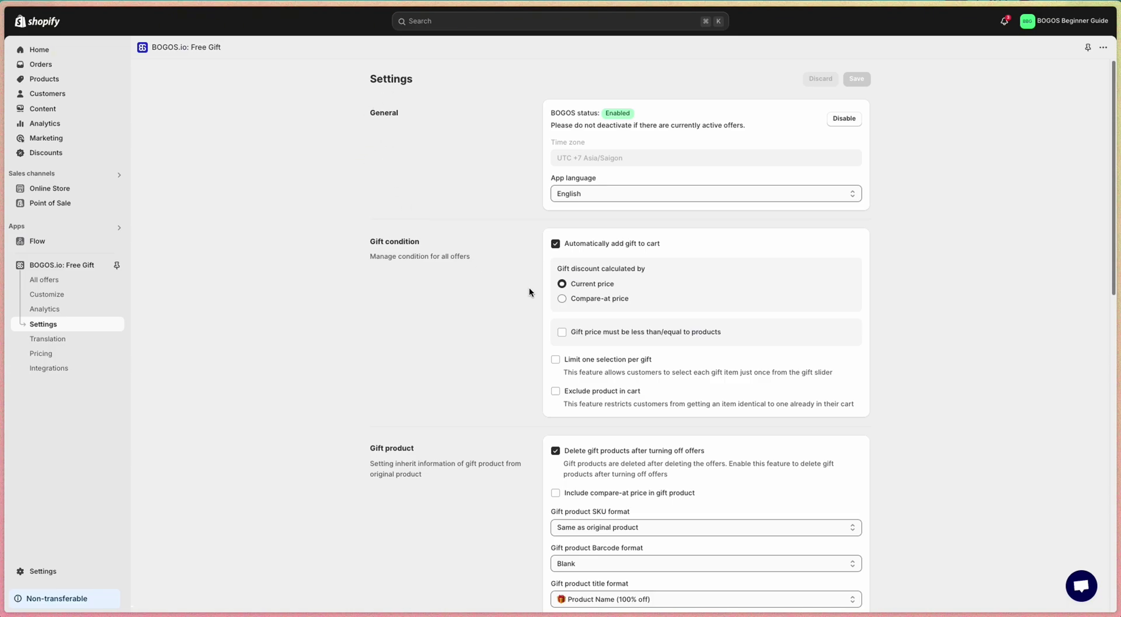
pyautogui.moveTo(375, 257); pyautogui.dragTo(463, 260)
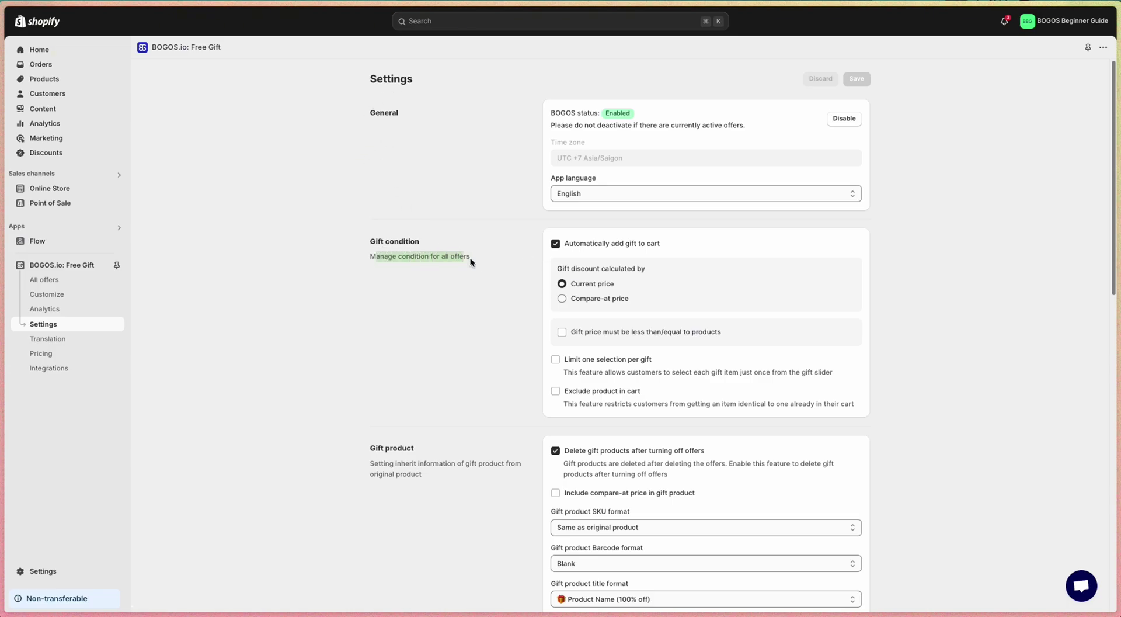
pyautogui.scroll(-2, 471, 259)
pyautogui.scroll(-3, 464, 210)
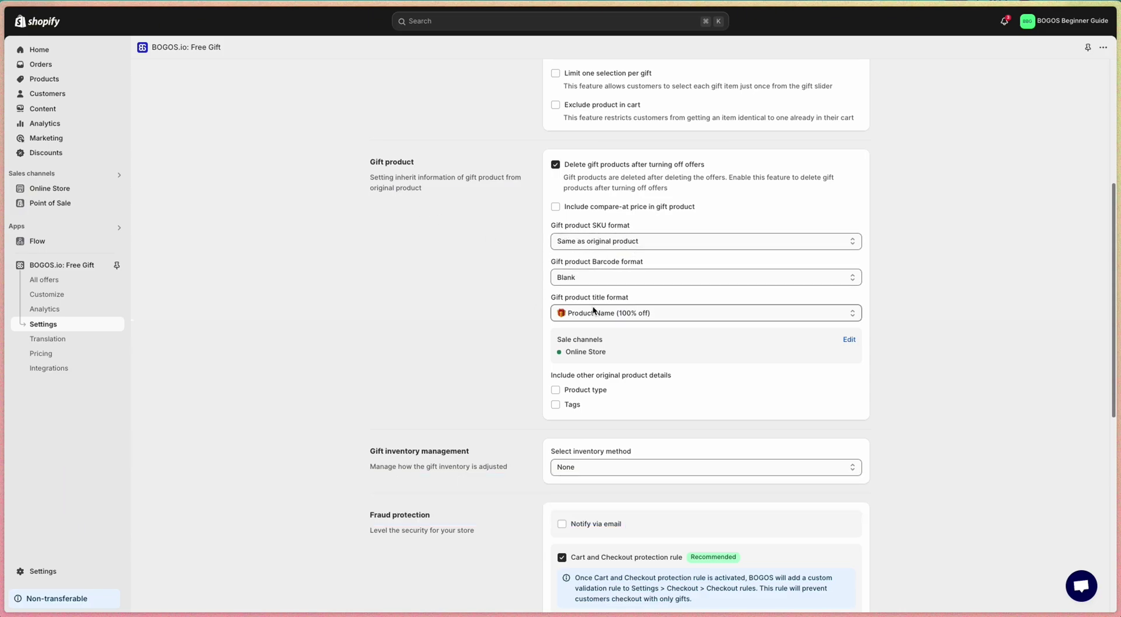
pyautogui.scroll(-3, 445, 351)
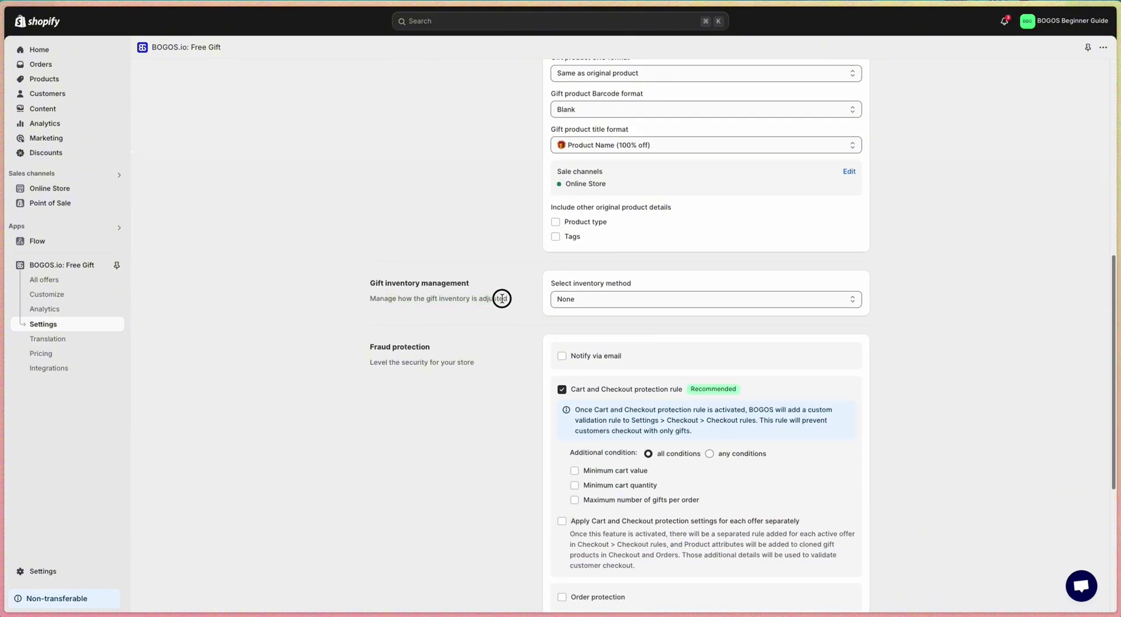
pyautogui.click(562, 299)
pyautogui.click(569, 311)
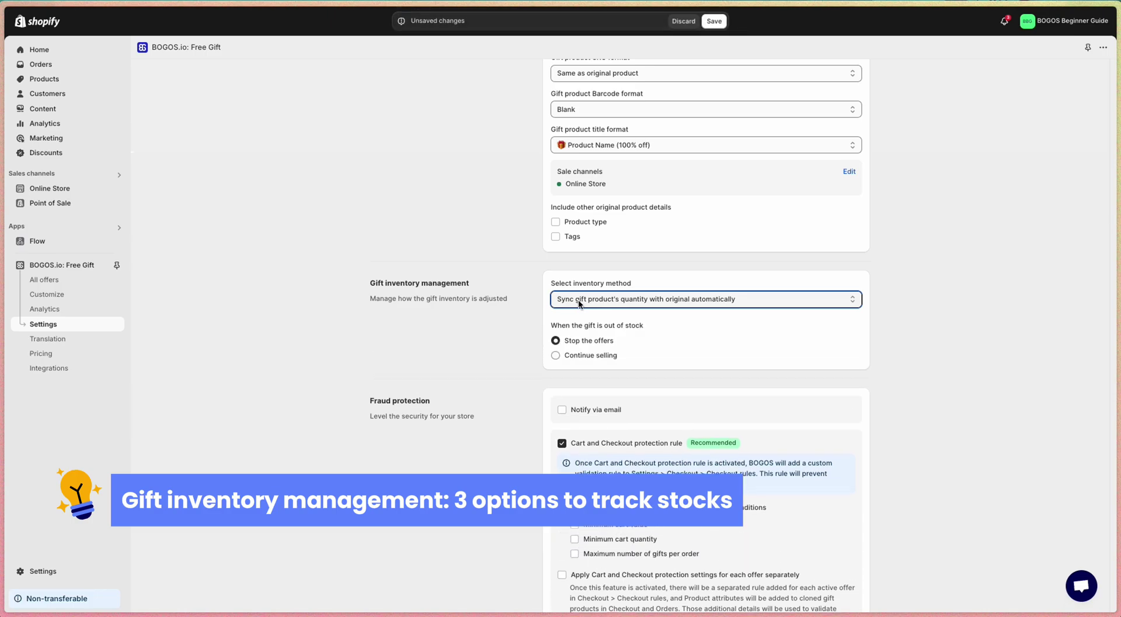
pyautogui.click(578, 299)
pyautogui.click(580, 289)
pyautogui.click(577, 299)
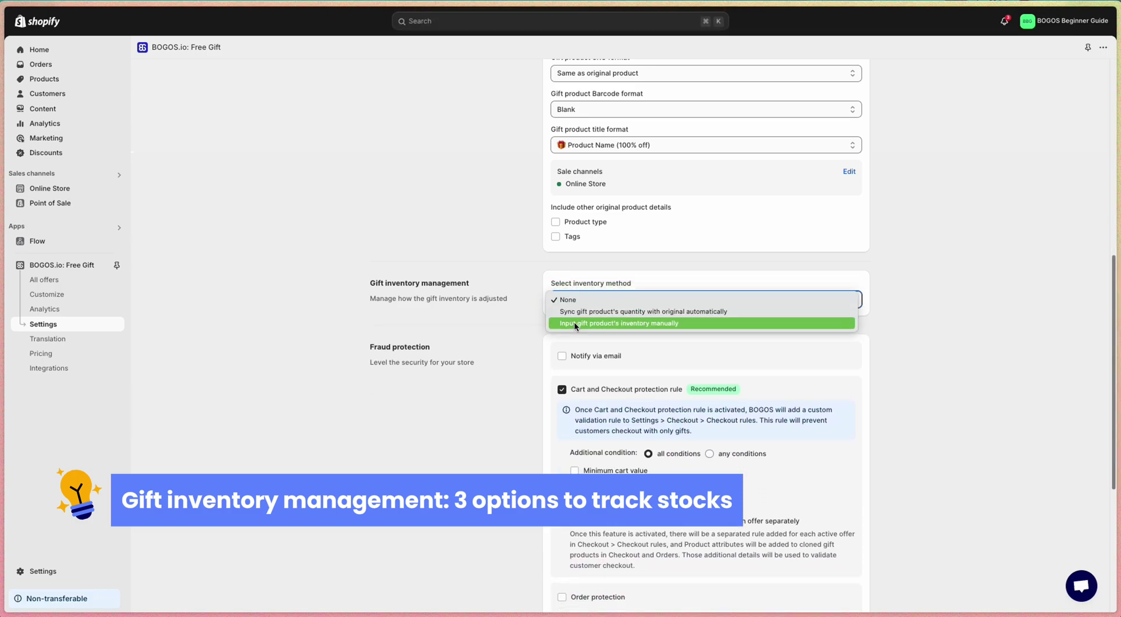
pyautogui.click(569, 323)
pyautogui.click(577, 324)
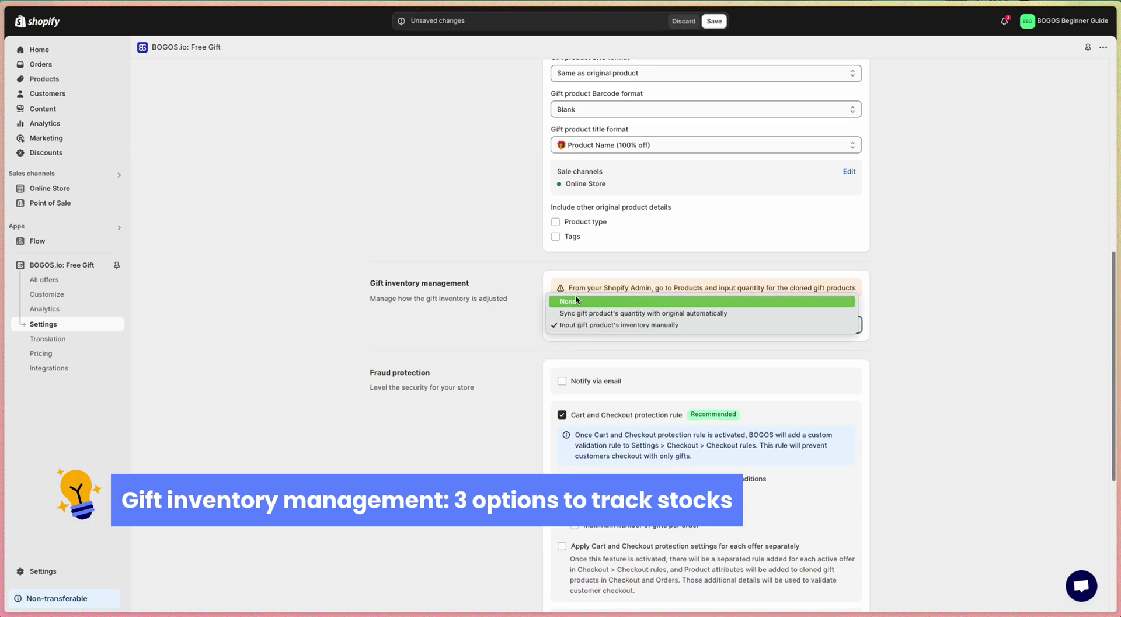
pyautogui.click(448, 329)
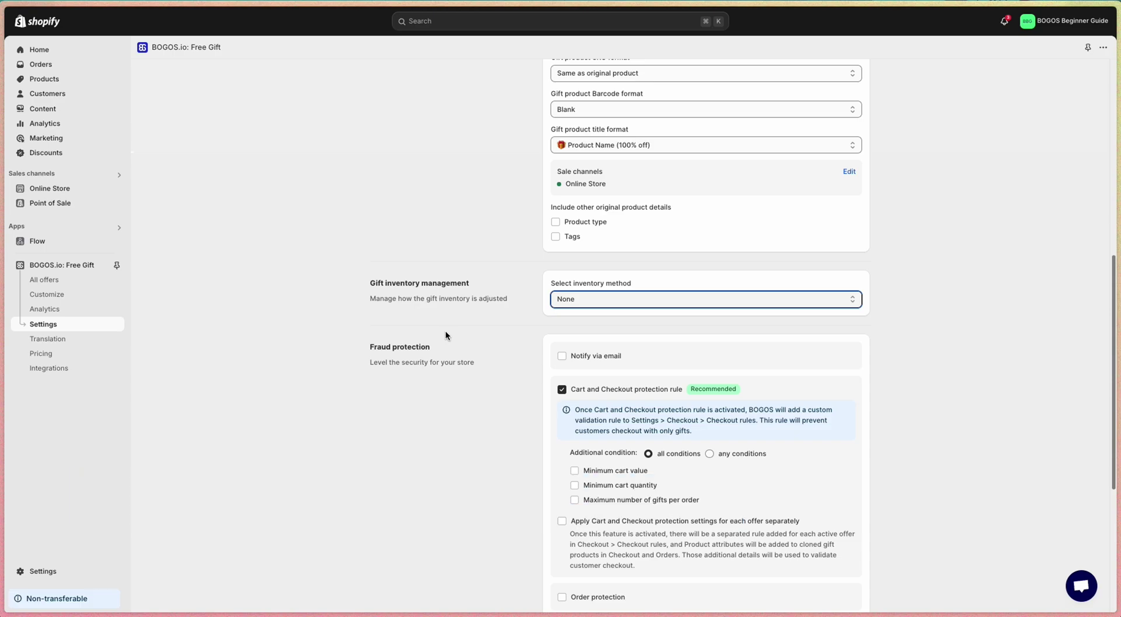
pyautogui.scroll(-1, 445, 331)
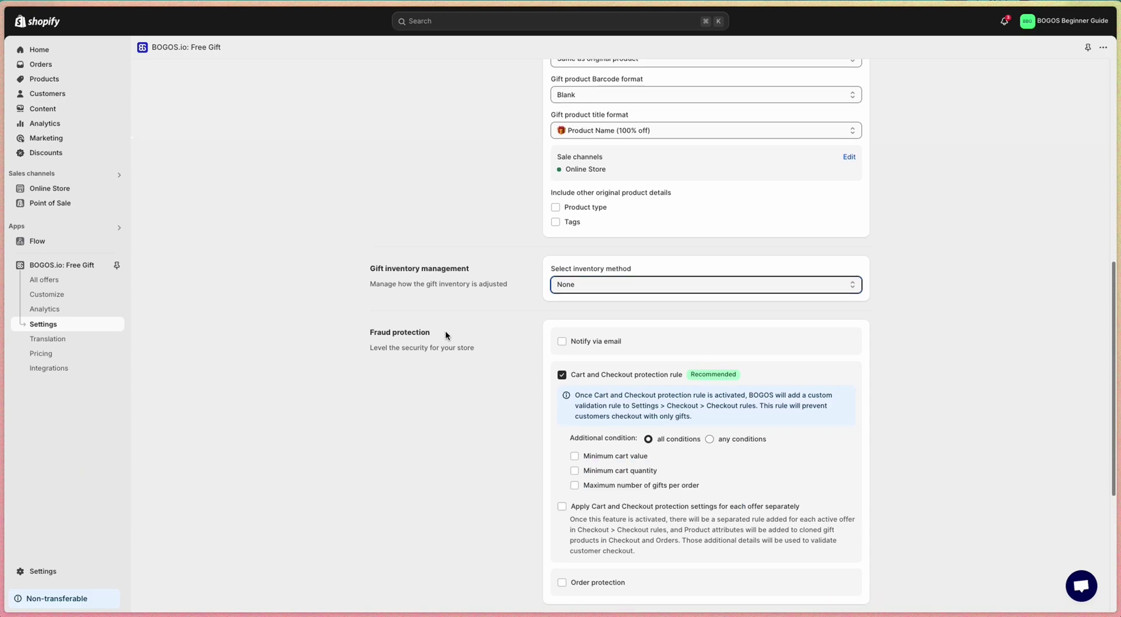
pyautogui.scroll(-3, 445, 334)
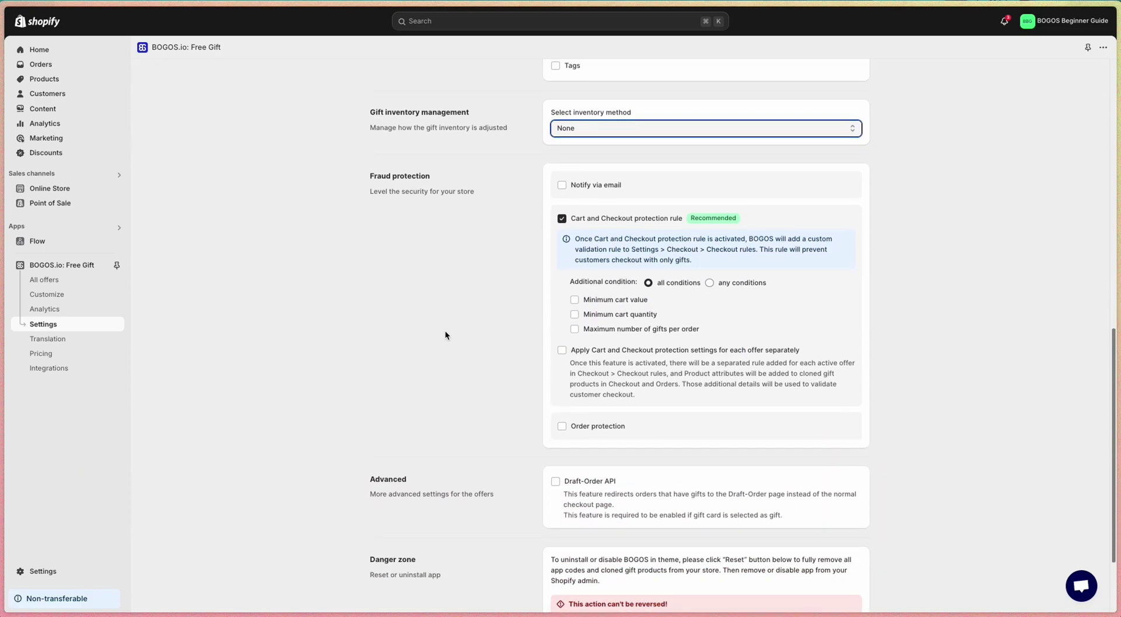
pyautogui.scroll(-2, 391, 301)
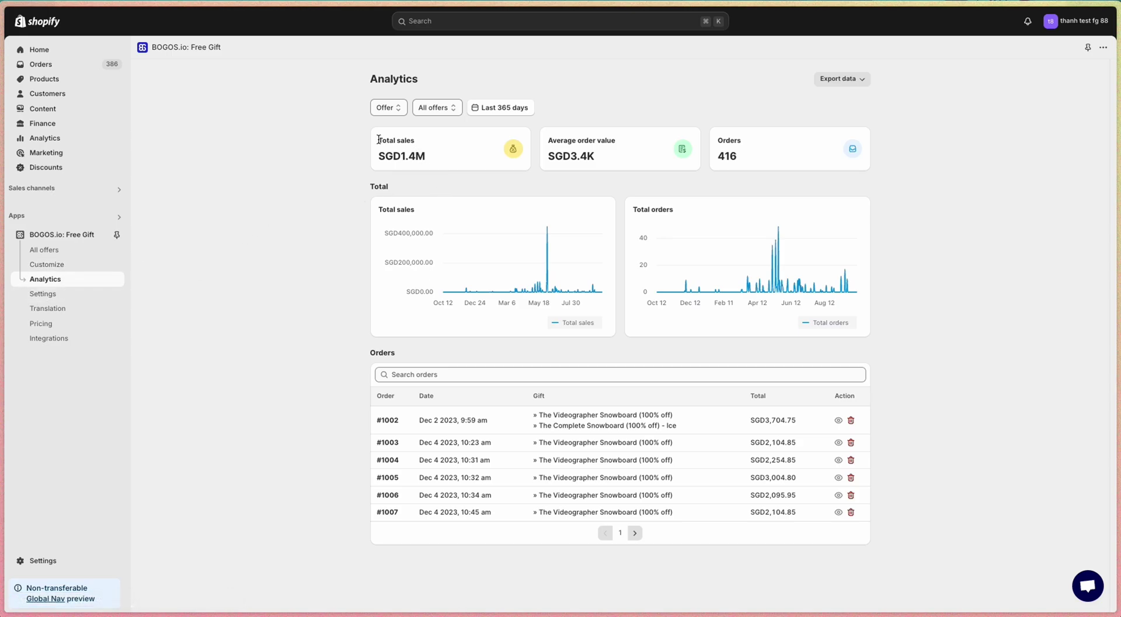
# - Highlight the Total sales metric on the Analytics page
pyautogui.moveTo(379, 138); pyautogui.dragTo(425, 147)
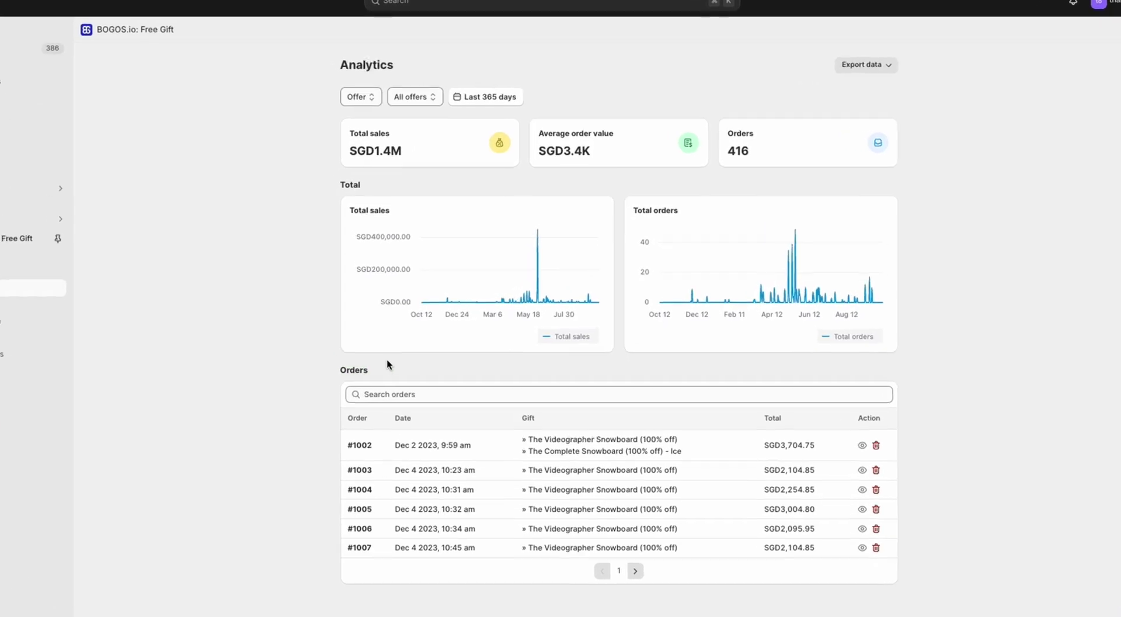
# - Switch the Analytics offer filter from offers to Bundle
pyautogui.click(393, 108)
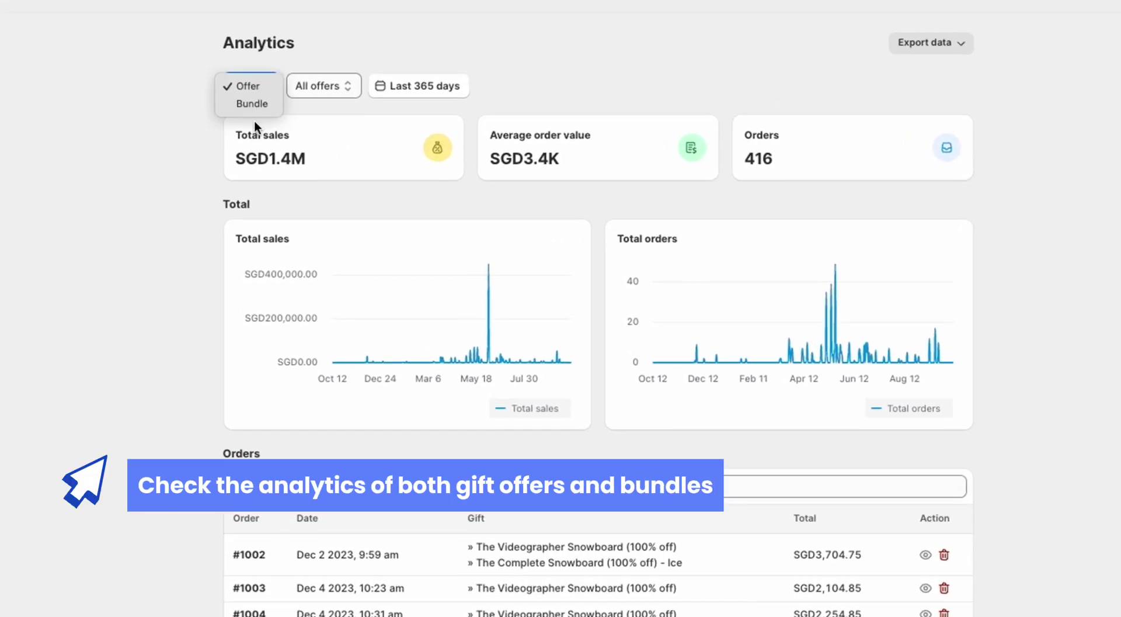
pyautogui.click(249, 105)
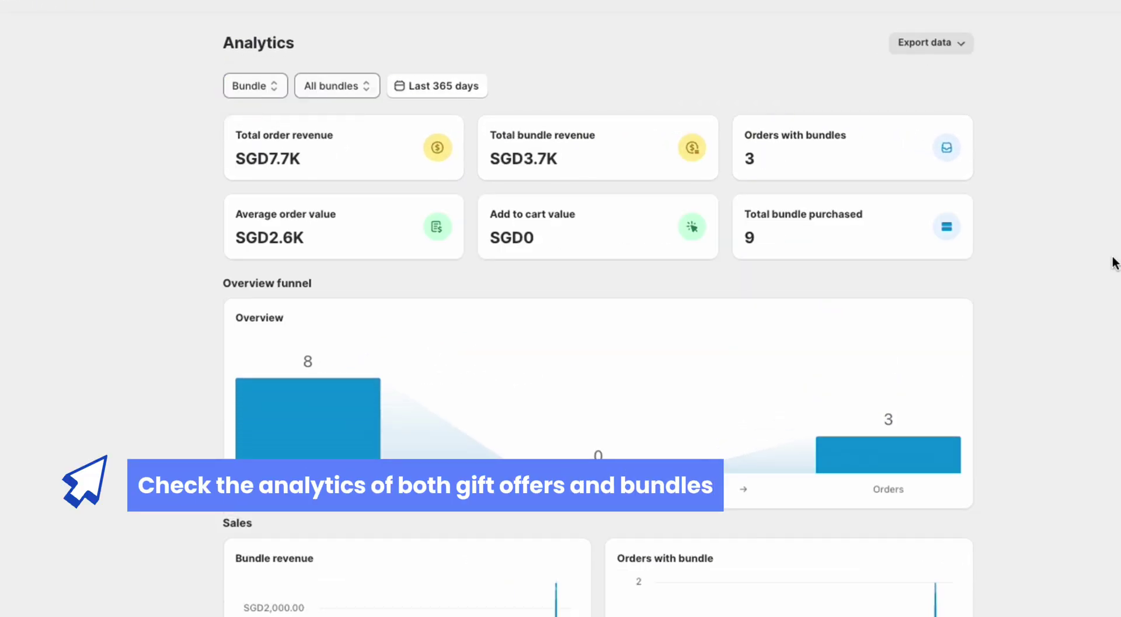